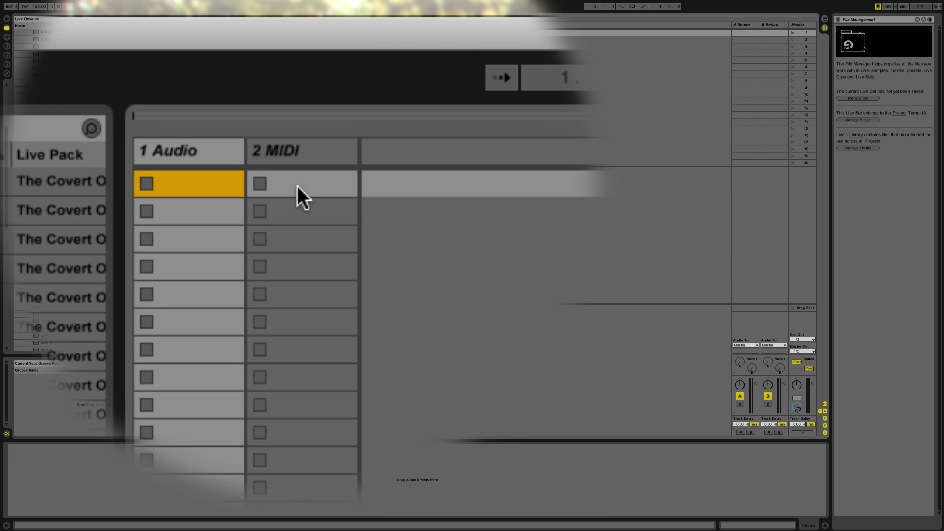
# - Delete the audio track from the set
pyautogui.click(301, 160)
pyautogui.click(298, 156)
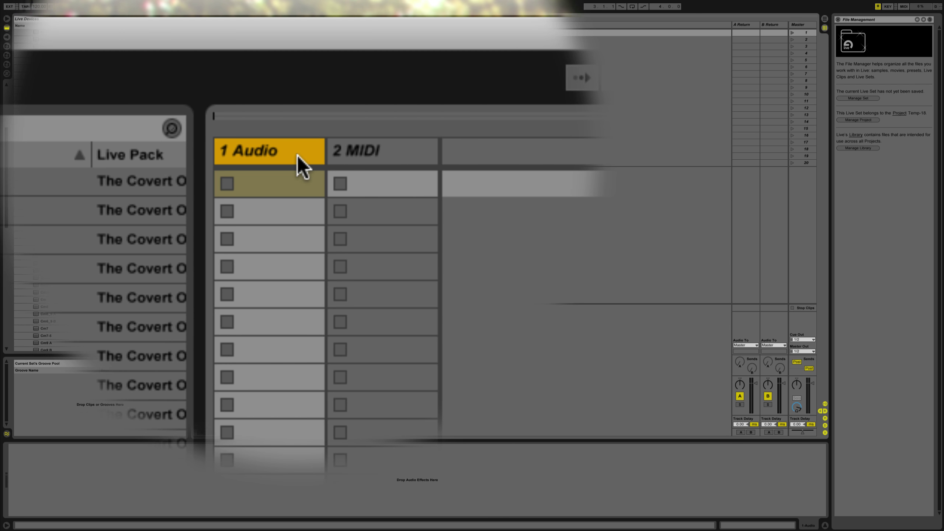
pyautogui.press('Delete')
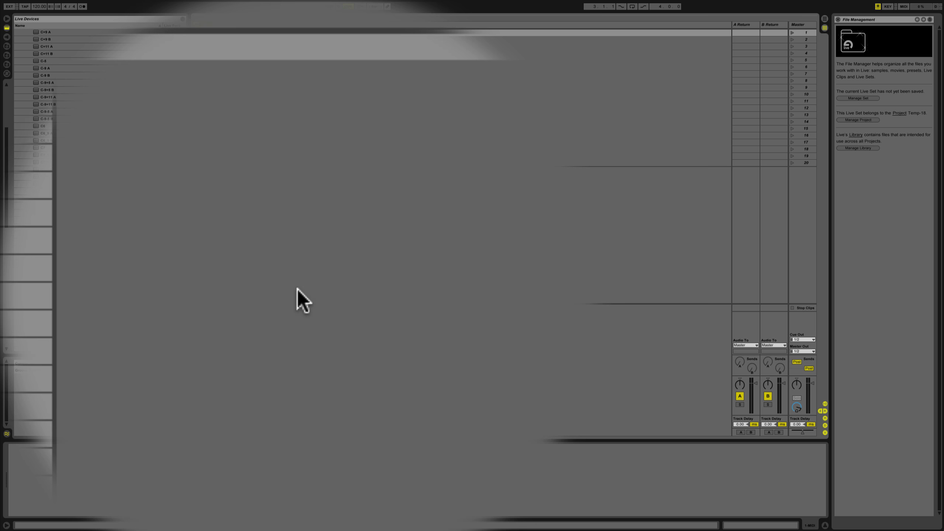
# - Insert a second MIDI track in the empty area beside the existing MIDI track and select it
pyautogui.click(297, 289)
pyautogui.rightClick(297, 289)
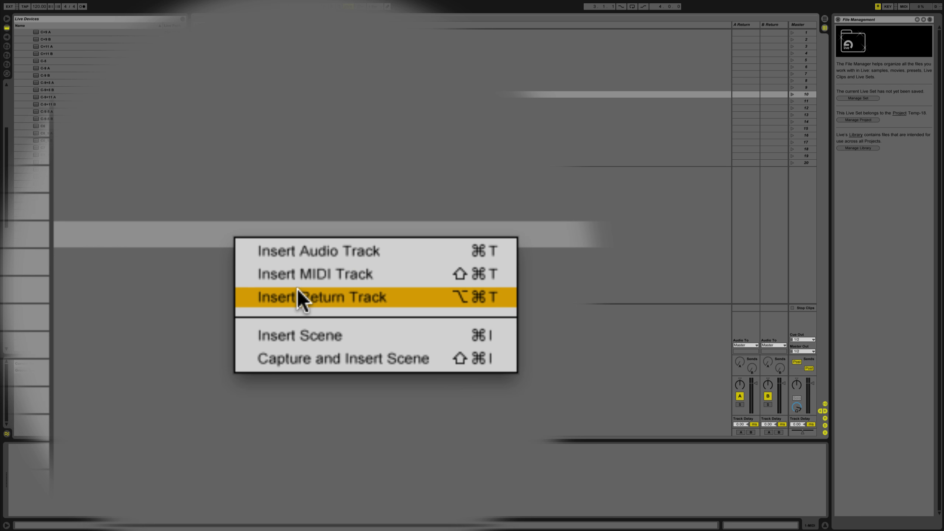
pyautogui.click(297, 290)
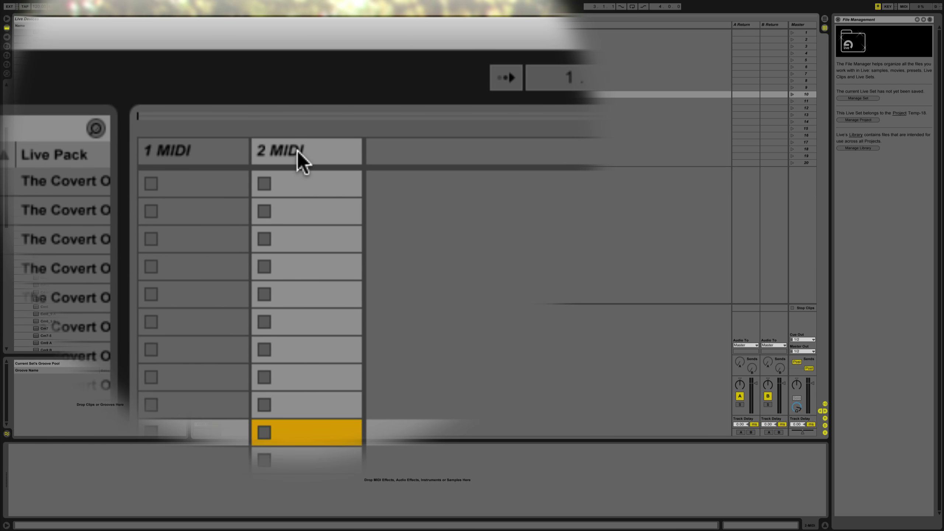
pyautogui.click(298, 151)
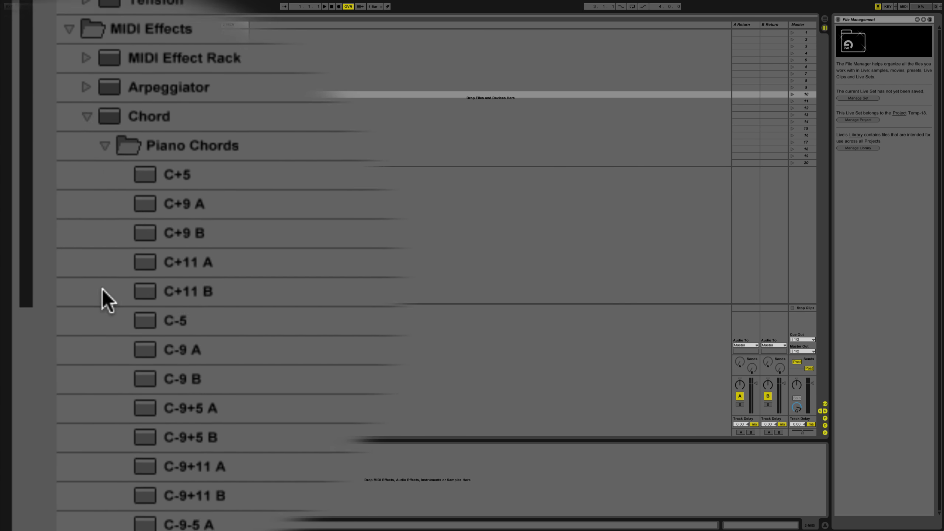
# - Load the Operator instrument onto the first MIDI track
pyautogui.click(83, 285)
pyautogui.click(69, 194)
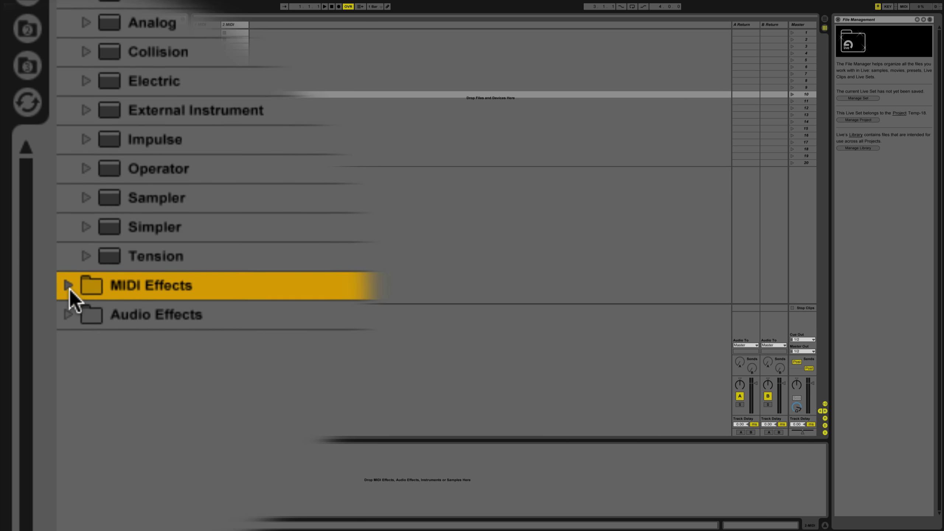
pyautogui.moveTo(110, 271); pyautogui.dragTo(299, 292)
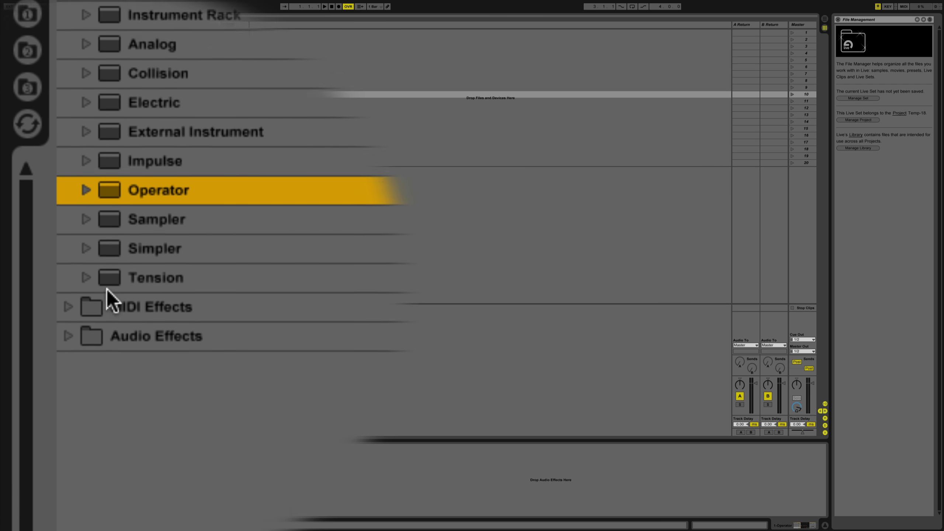
# - Add the Scale and Chord MIDI effects to the second MIDI track
pyautogui.click(67, 271)
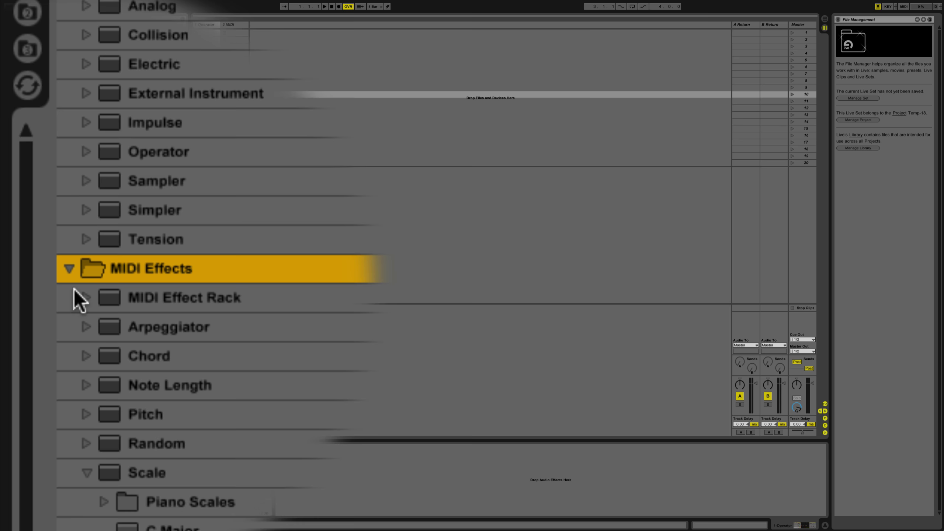
pyautogui.click(87, 267)
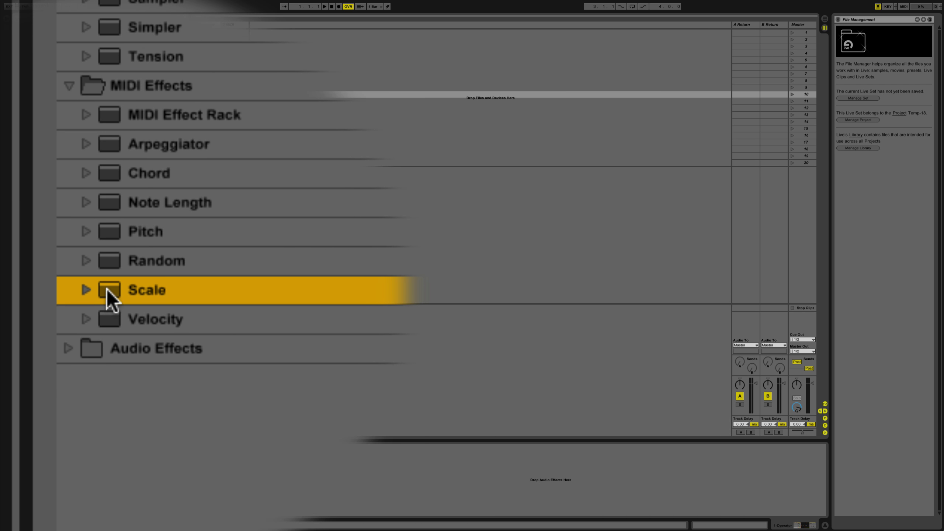
pyautogui.moveTo(109, 267); pyautogui.dragTo(297, 290)
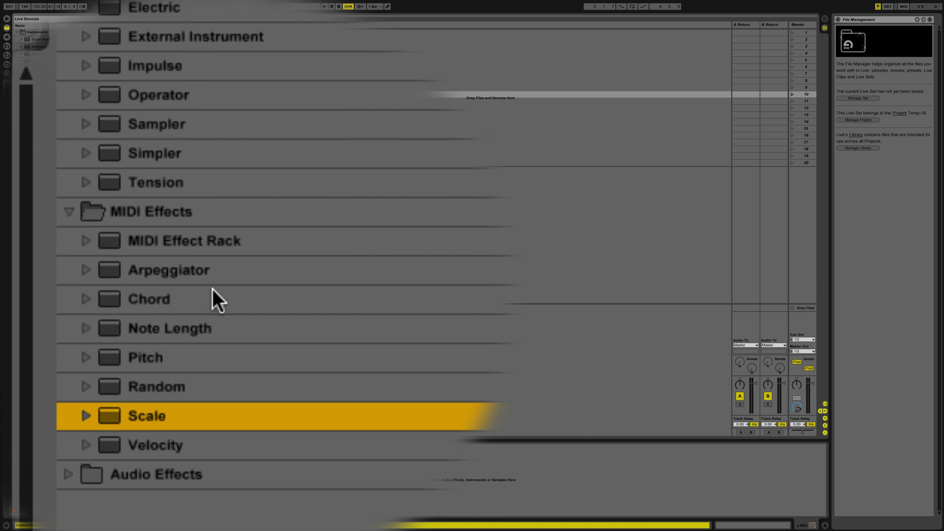
pyautogui.moveTo(109, 253); pyautogui.dragTo(51, 228)
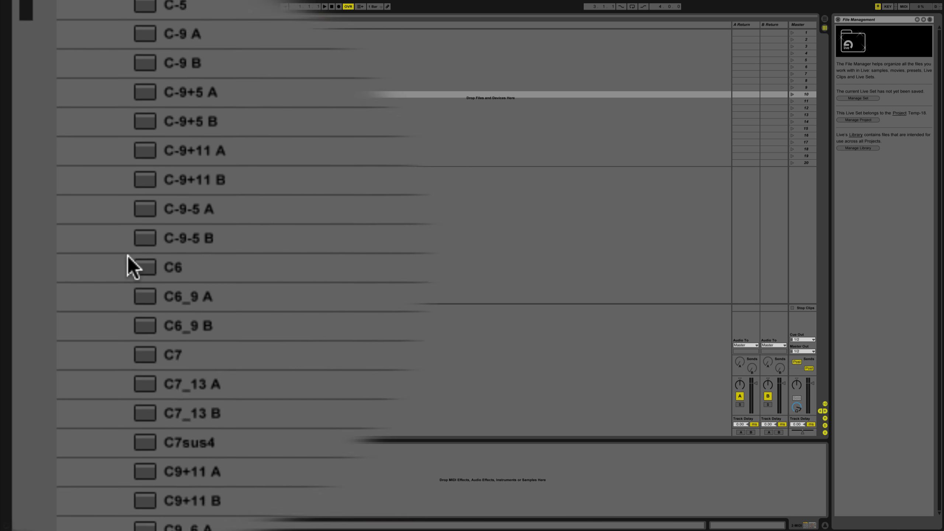
# - Look through the Piano Chords presets of the Chord effect in the device browser
pyautogui.click(87, 275)
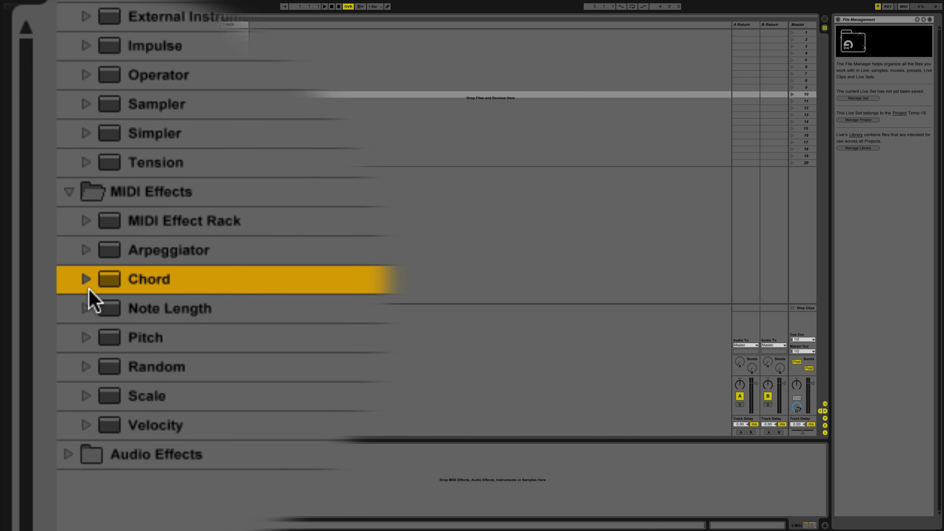
pyautogui.click(88, 276)
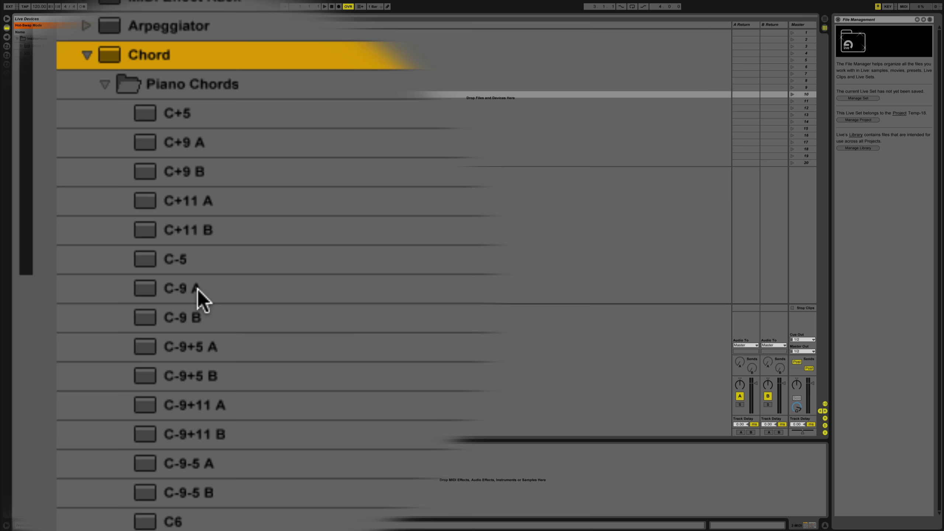
pyautogui.scroll(-15, 199, 290)
pyautogui.scroll(5, 200, 289)
pyautogui.scroll(2, 204, 290)
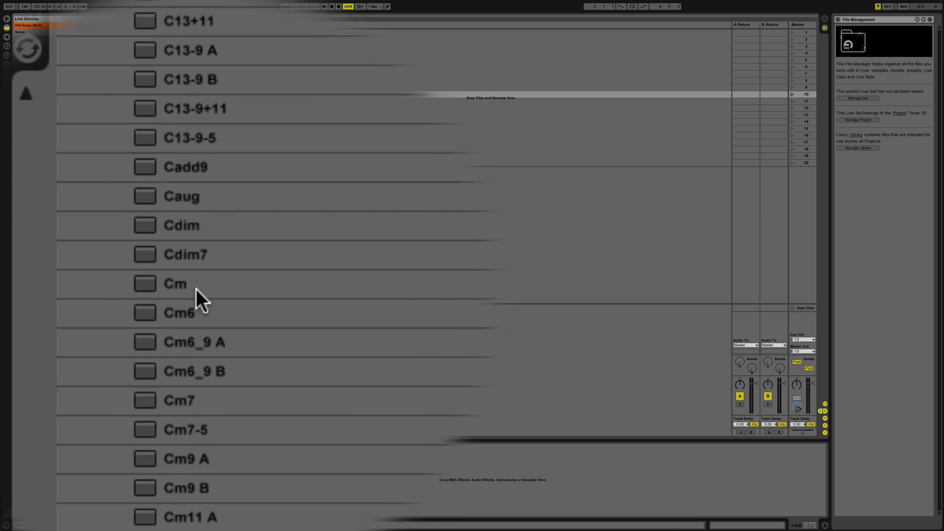
pyautogui.click(199, 292)
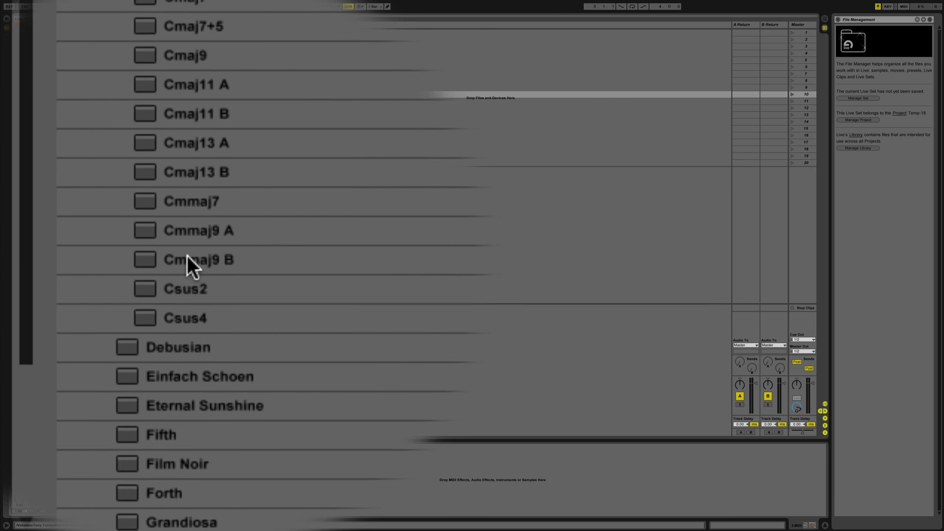
pyautogui.scroll(10, 123, 290)
pyautogui.scroll(15, 121, 289)
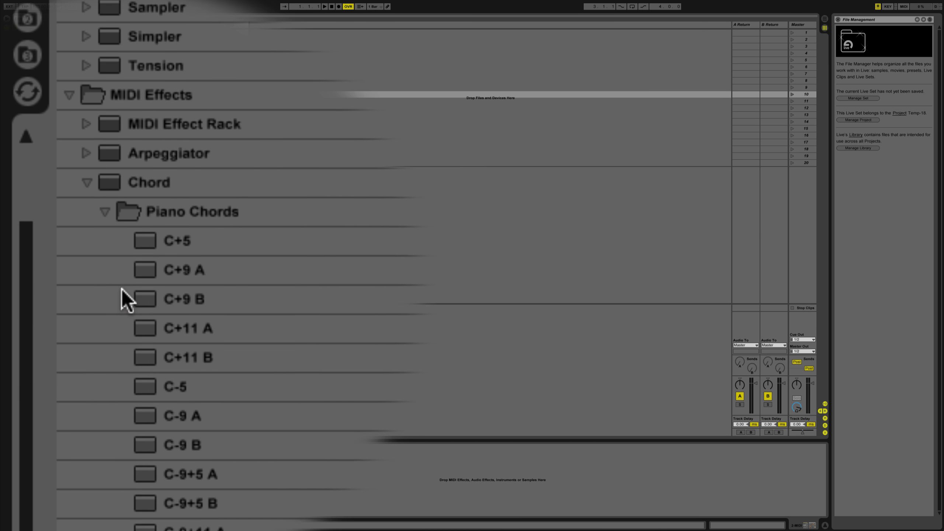
pyautogui.scroll(2, 112, 290)
# - Collapse the Piano Chords folder, look over the remaining Chord presets, and collapse the Chord list
pyautogui.click(108, 289)
pyautogui.scroll(-12, 122, 290)
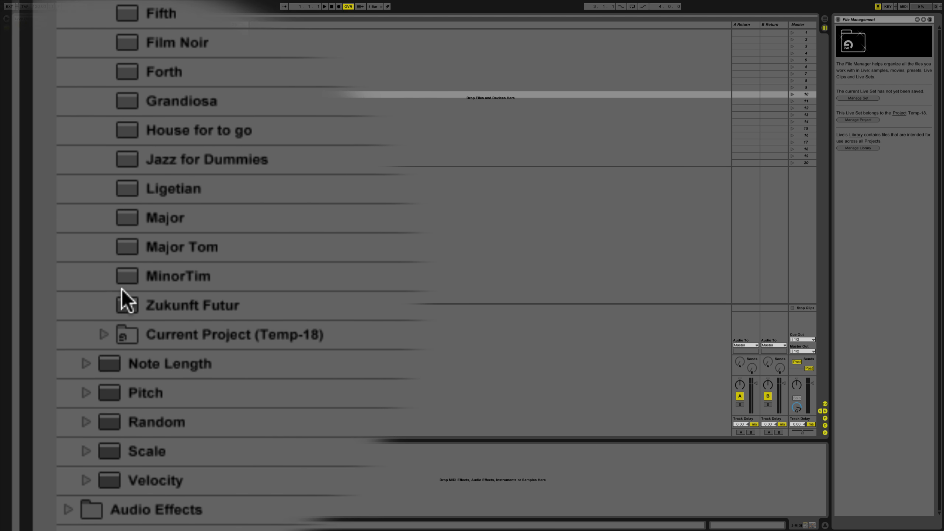
pyautogui.scroll(-1, 122, 290)
pyautogui.scroll(15, 112, 290)
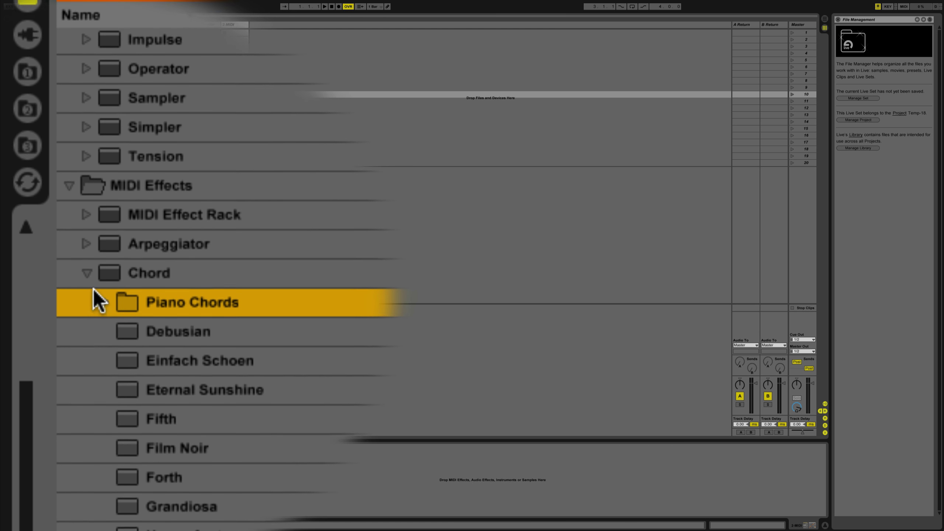
pyautogui.click(93, 290)
# - Browse the Scale effect's presets and select C Minor Harmonic
pyautogui.scroll(-4, 94, 292)
pyautogui.click(89, 289)
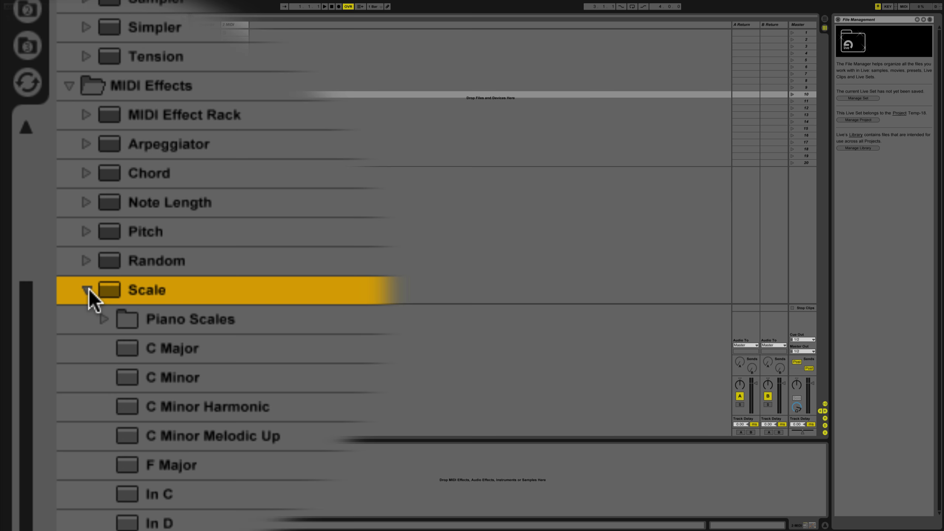
pyautogui.scroll(-6, 134, 292)
pyautogui.scroll(2, 136, 290)
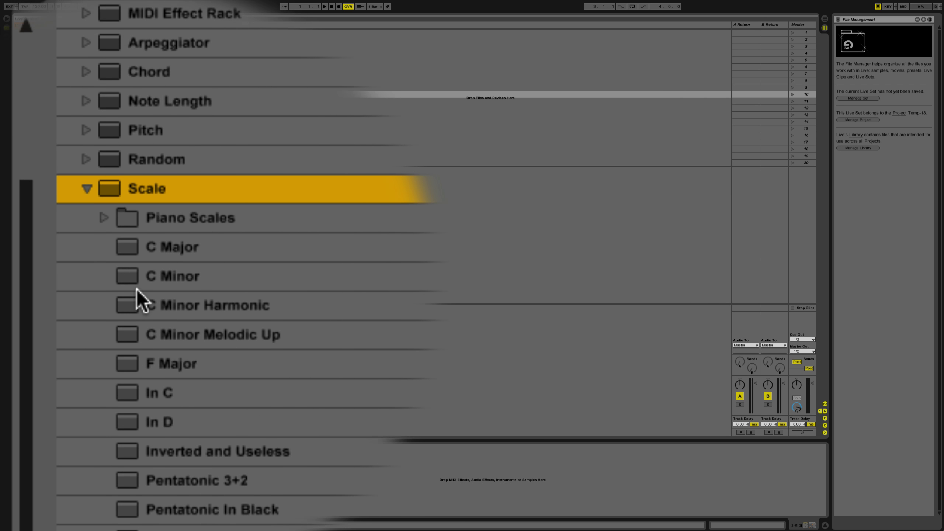
pyautogui.scroll(1, 136, 289)
pyautogui.click(137, 290)
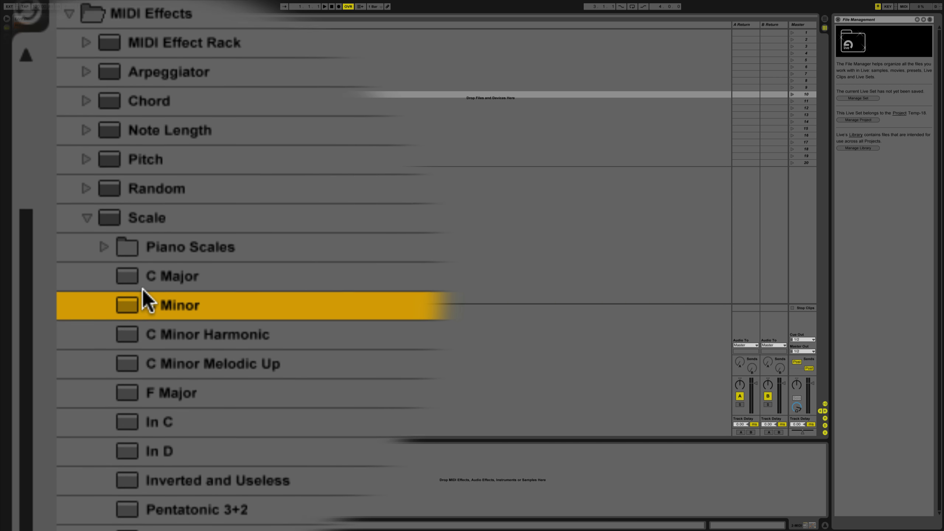
pyautogui.scroll(-1, 144, 290)
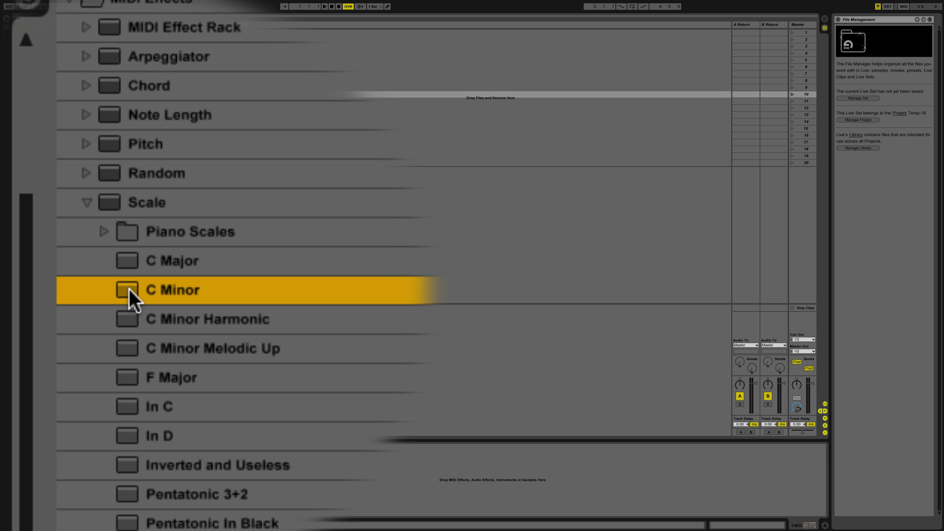
pyautogui.scroll(-2, 145, 294)
pyautogui.scroll(1, 141, 294)
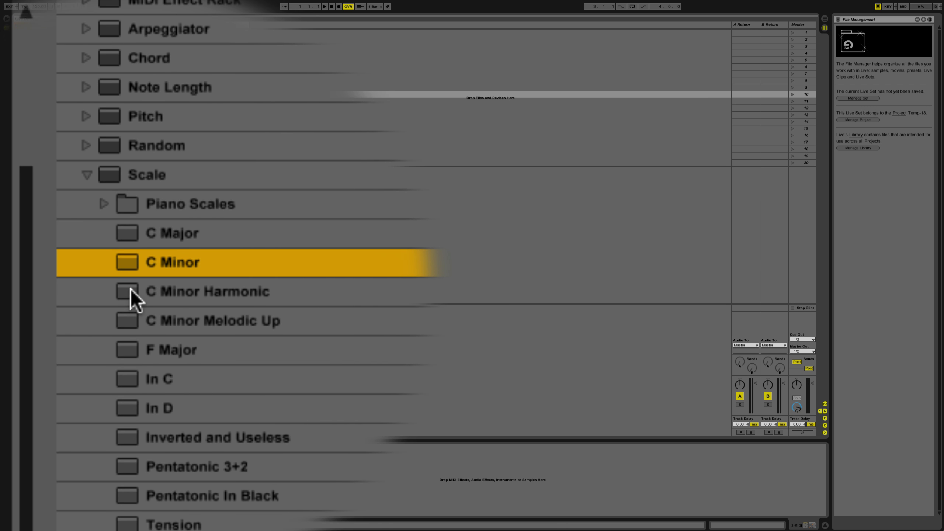
pyautogui.click(129, 289)
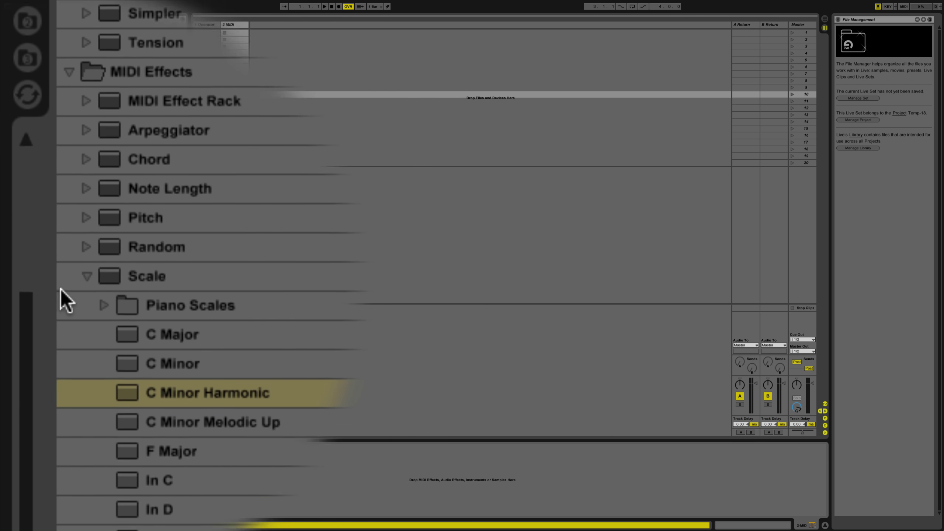
# - Load the Cm preset from the Chord effect's Piano Chords folder onto the second MIDI track, before the Scale device
pyautogui.click(87, 276)
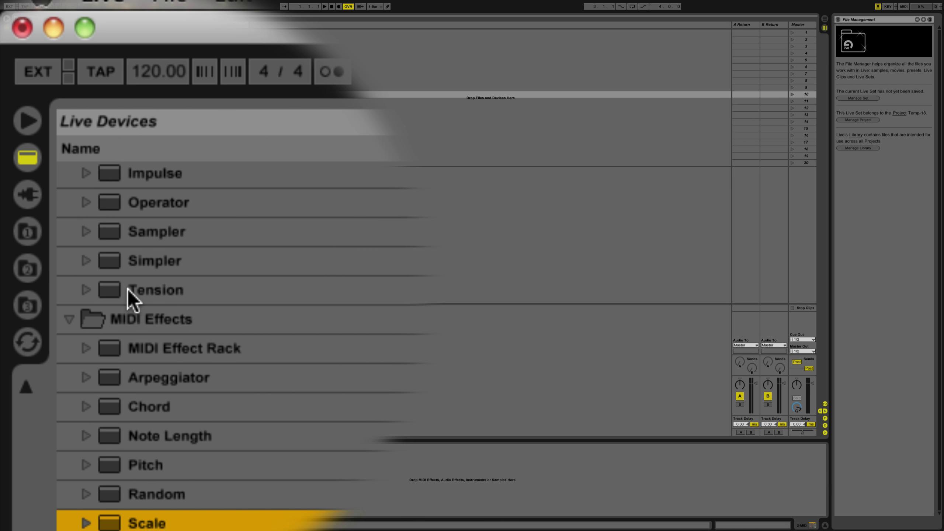
pyautogui.scroll(3, 128, 219)
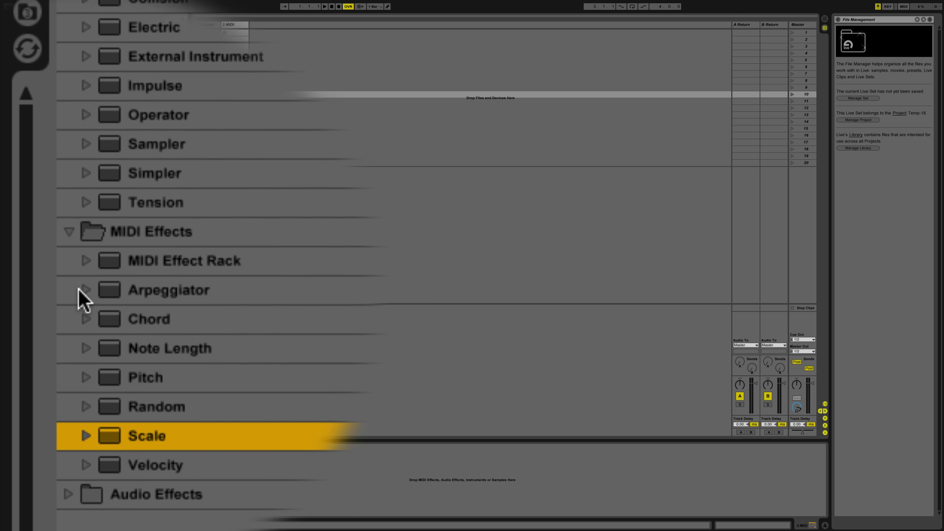
pyautogui.click(86, 345)
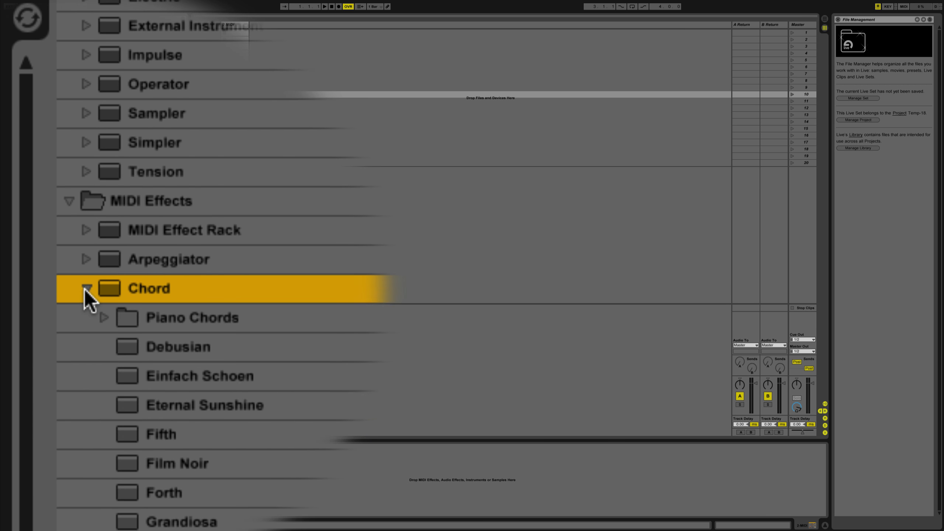
pyautogui.click(104, 290)
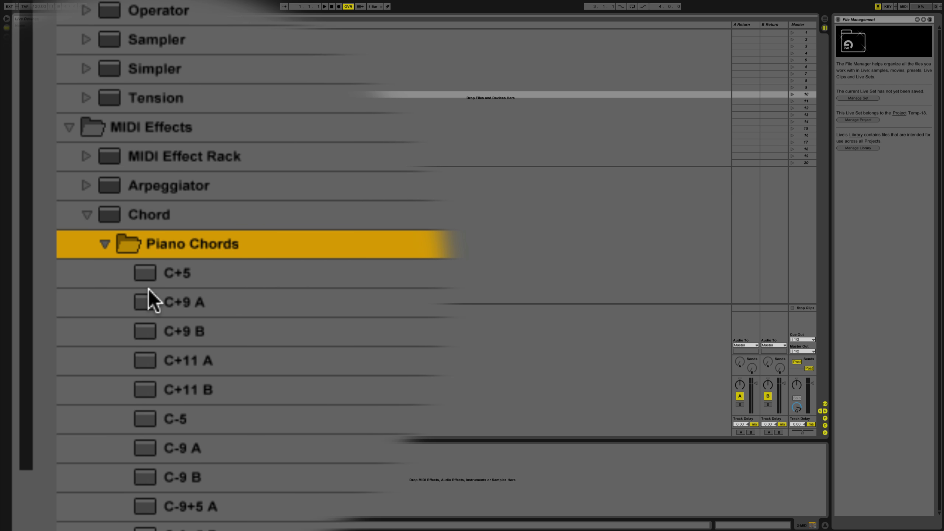
pyautogui.scroll(-5, 192, 256)
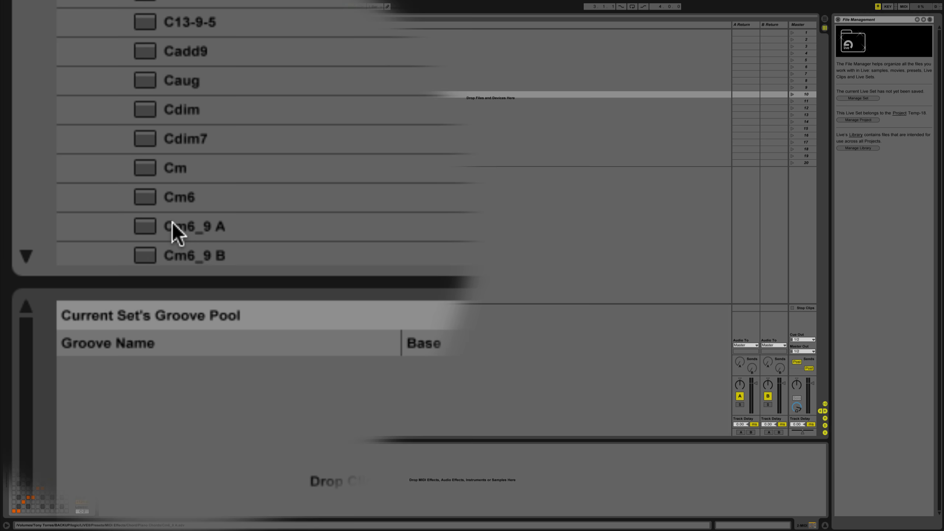
pyautogui.click(152, 248)
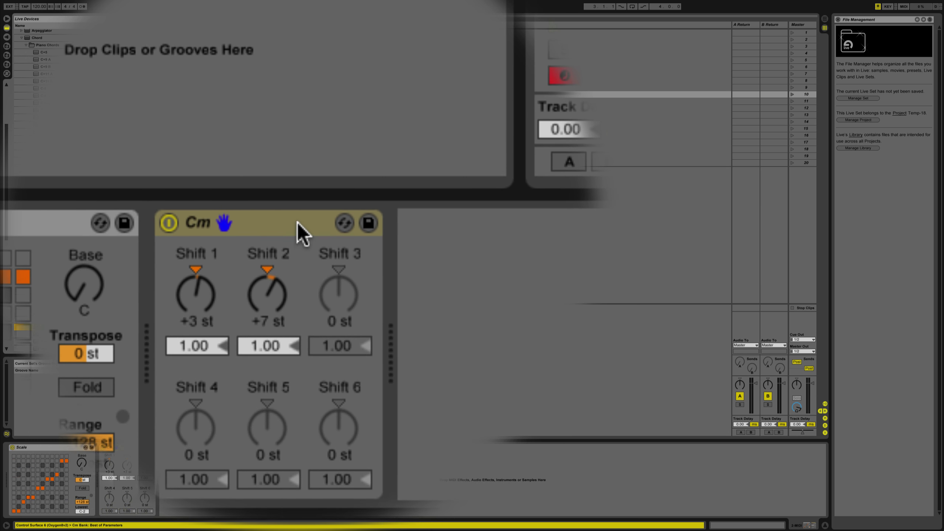
pyautogui.moveTo(297, 232)
pyautogui.mouseDown()
pyautogui.moveTo(258, 224)
pyautogui.moveTo(297, 236)
pyautogui.mouseUp()
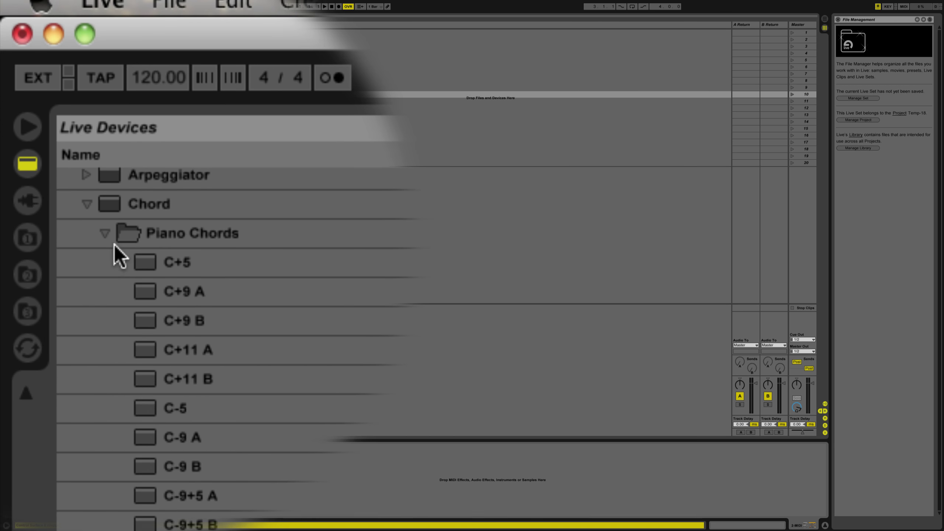
pyautogui.click(108, 236)
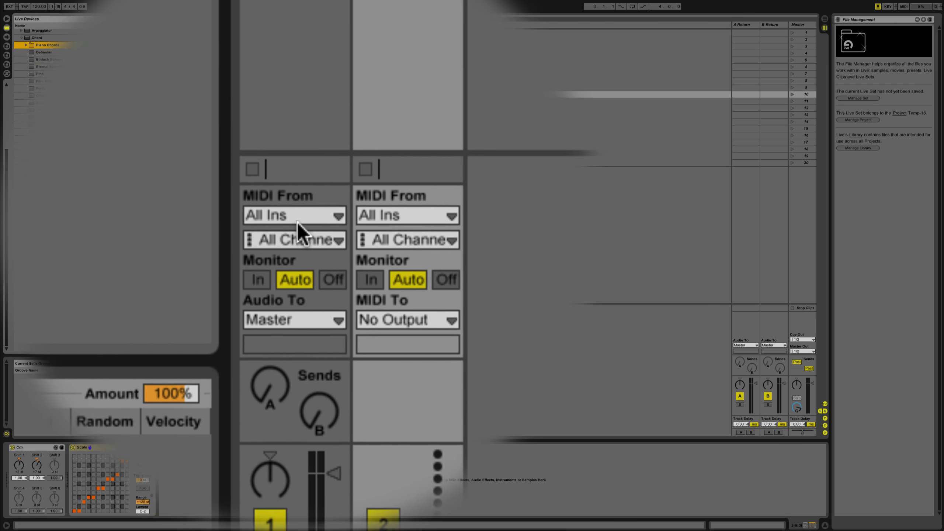
# - Examine the MIDI From input sources available for the first track
pyautogui.click(297, 221)
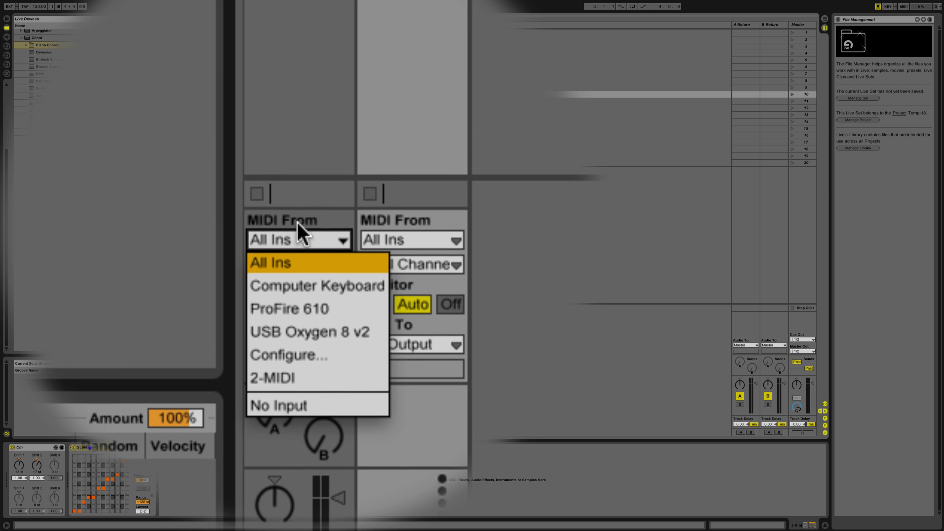
pyautogui.click(297, 223)
pyautogui.click(298, 222)
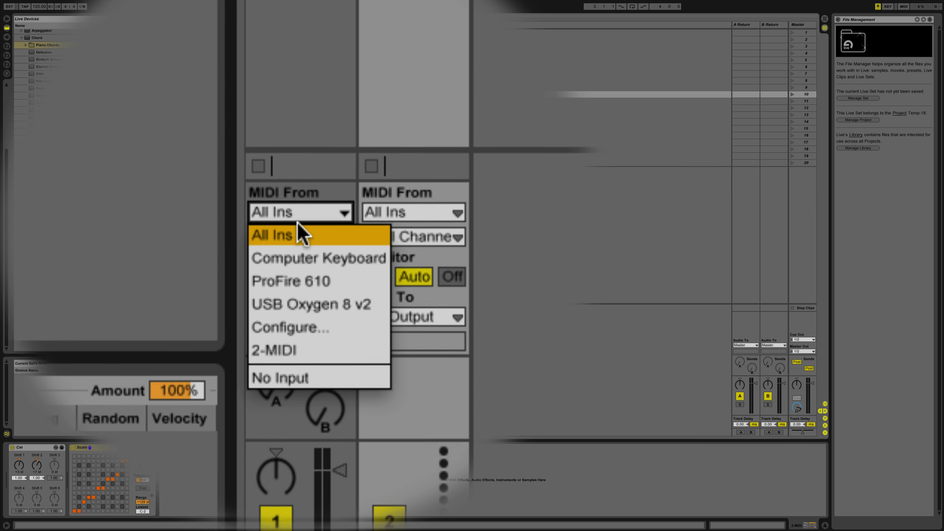
pyautogui.click(297, 223)
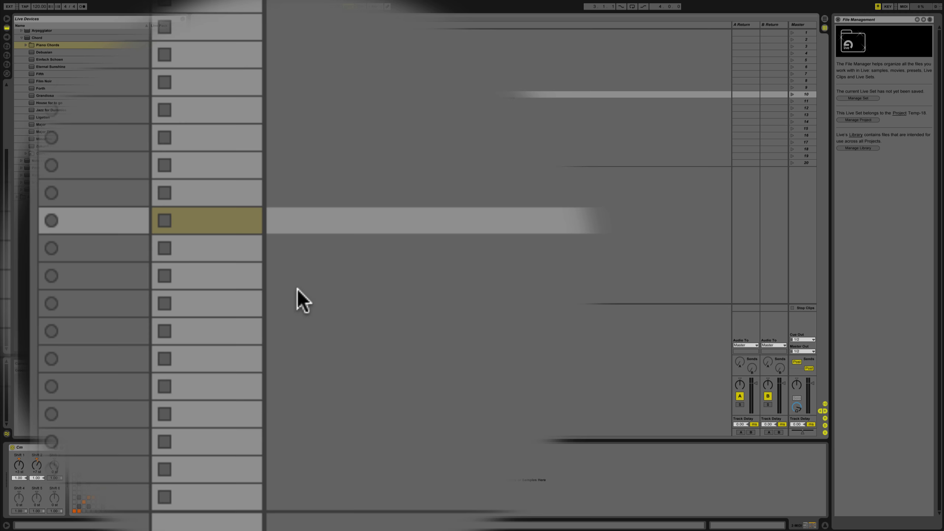
# - Rename the second MIDI track as Chords midi Effects
pyautogui.click(300, 153)
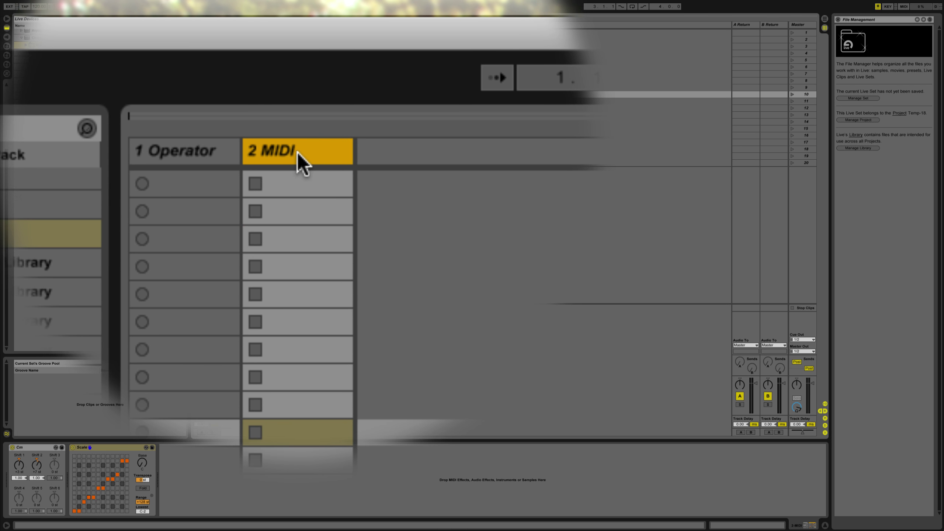
pyautogui.rightClick(297, 152)
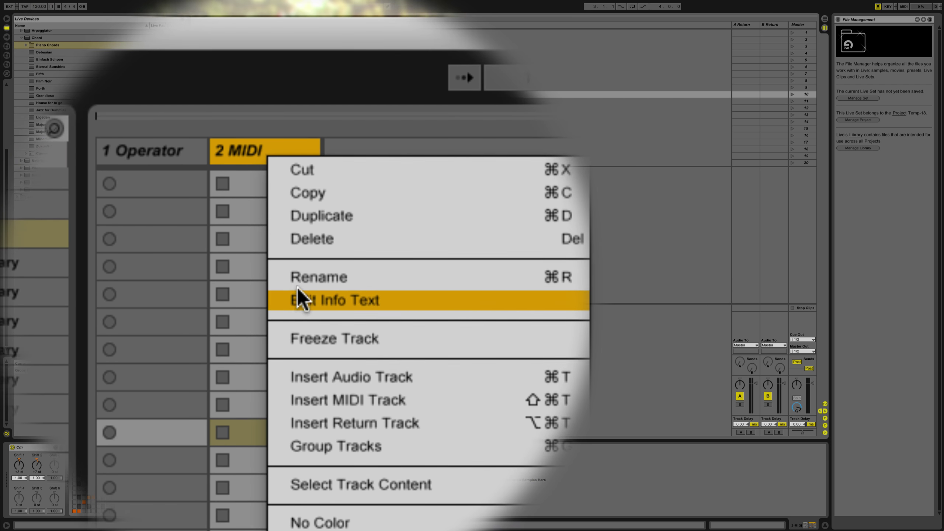
pyautogui.click(297, 279)
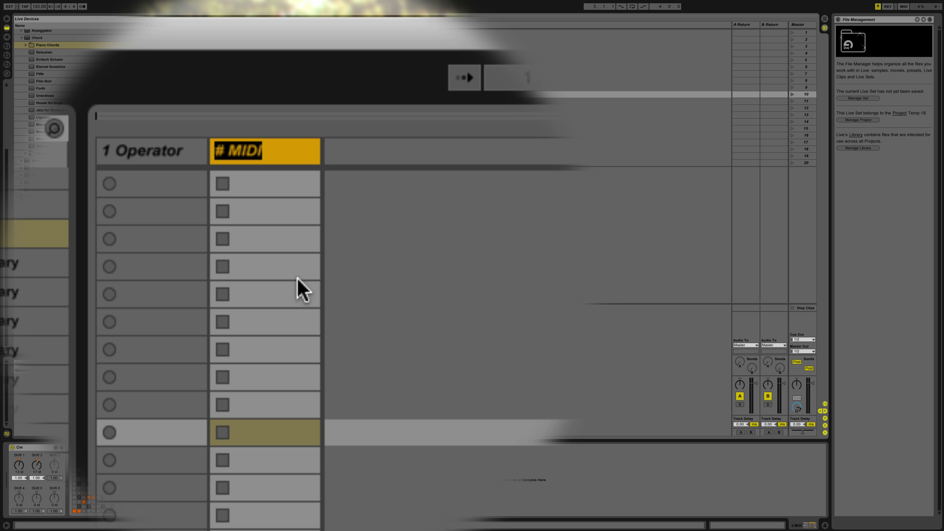
pyautogui.write('Chor')
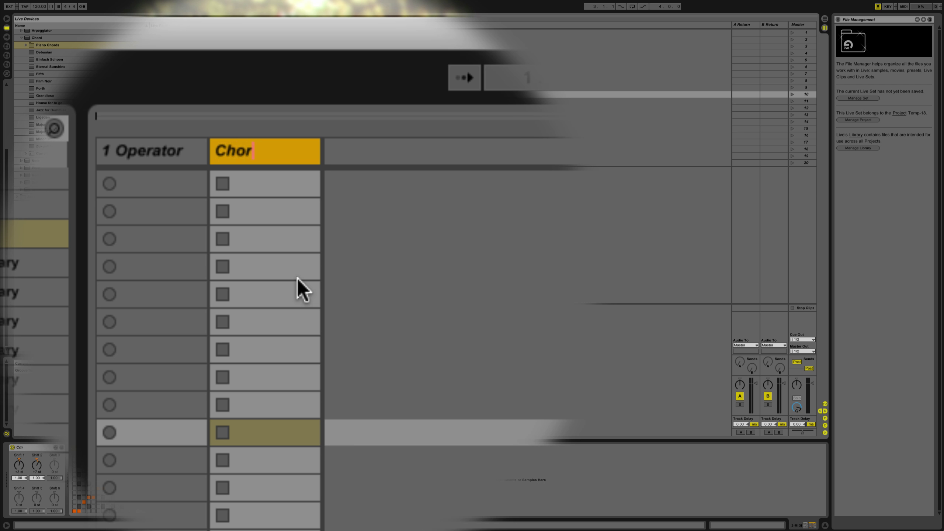
pyautogui.write('ds midi')
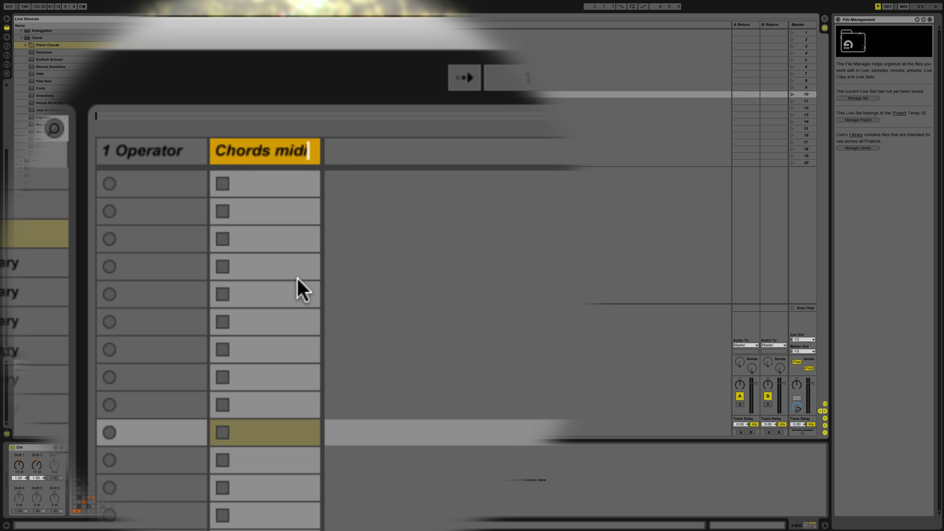
pyautogui.write(' Effects')
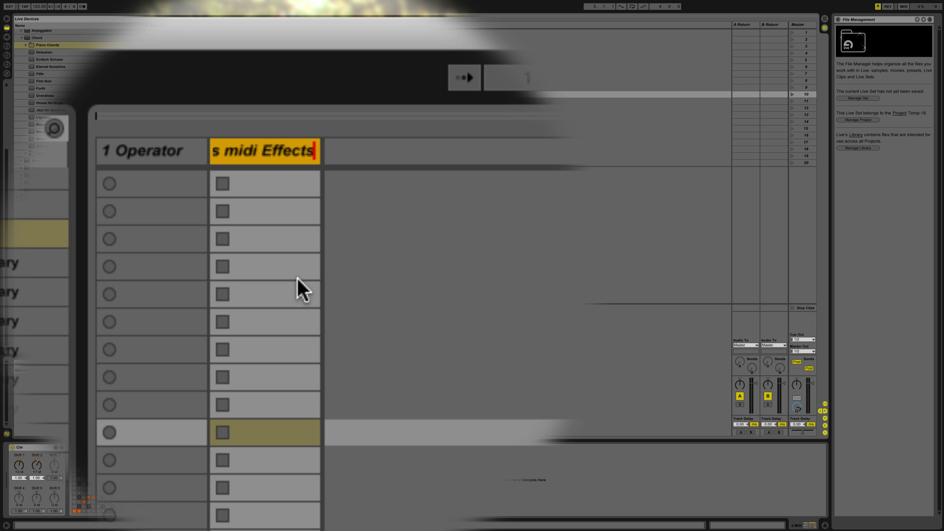
pyautogui.press('Return')
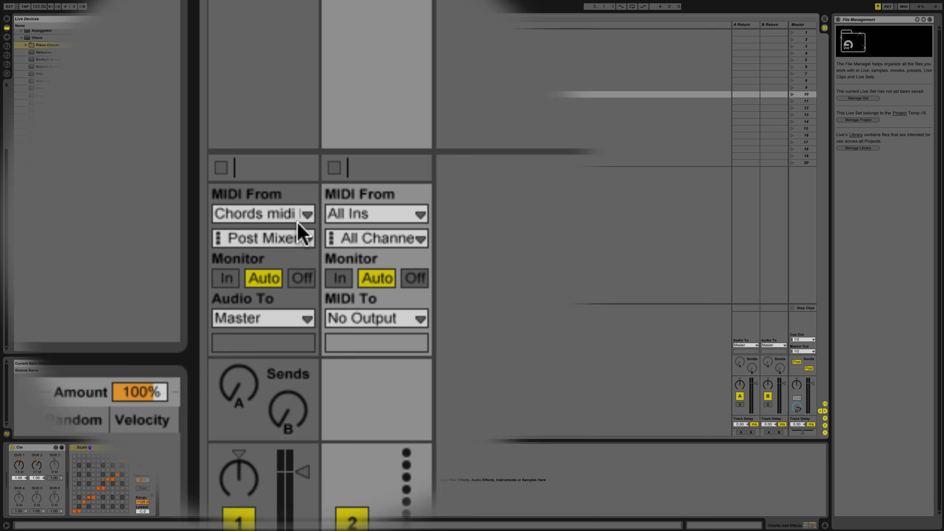
# - Set the Operator track's MIDI From source to Chords midi Effects, and arm the second track together with the Operator track
pyautogui.click(299, 219)
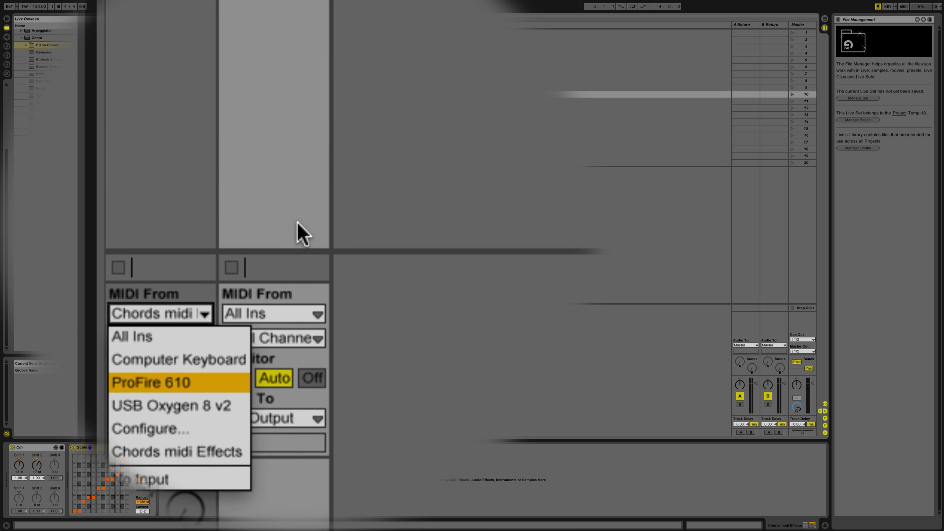
pyautogui.click(298, 223)
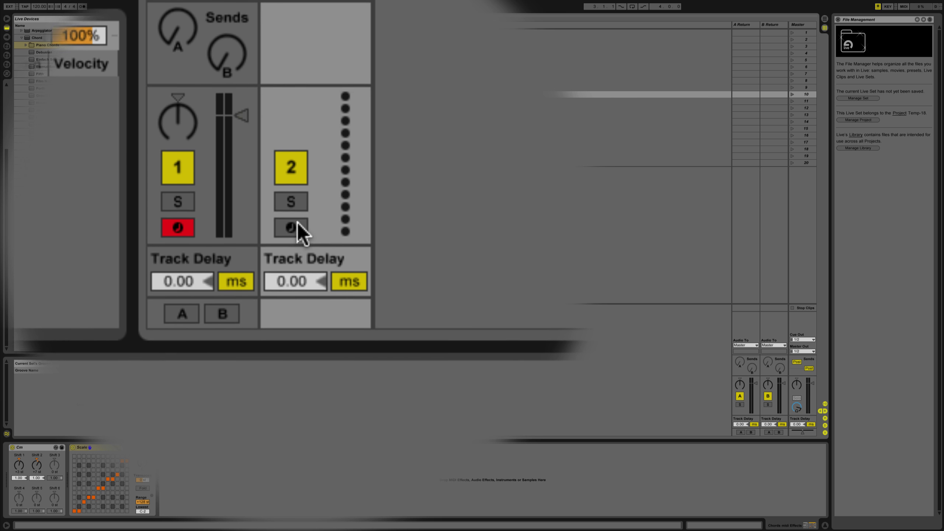
pyautogui.click(297, 247)
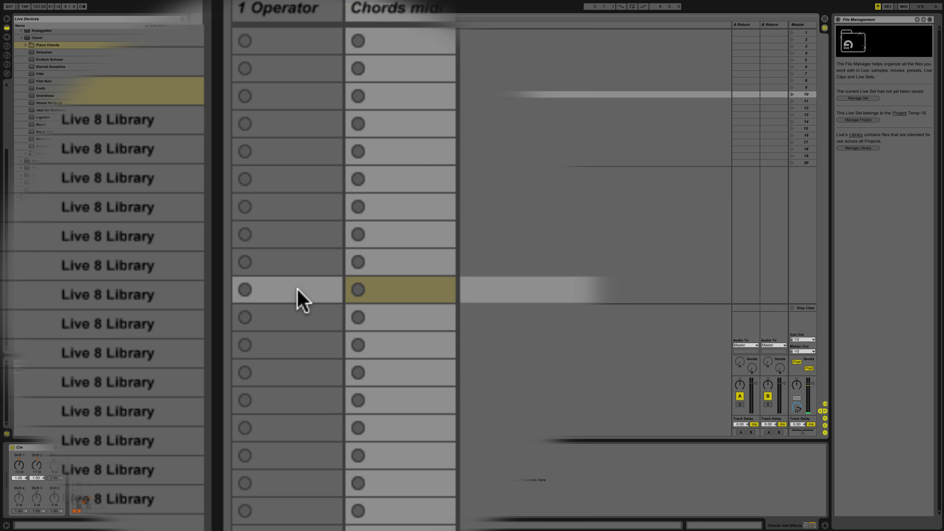
pyautogui.doubleClick(297, 290)
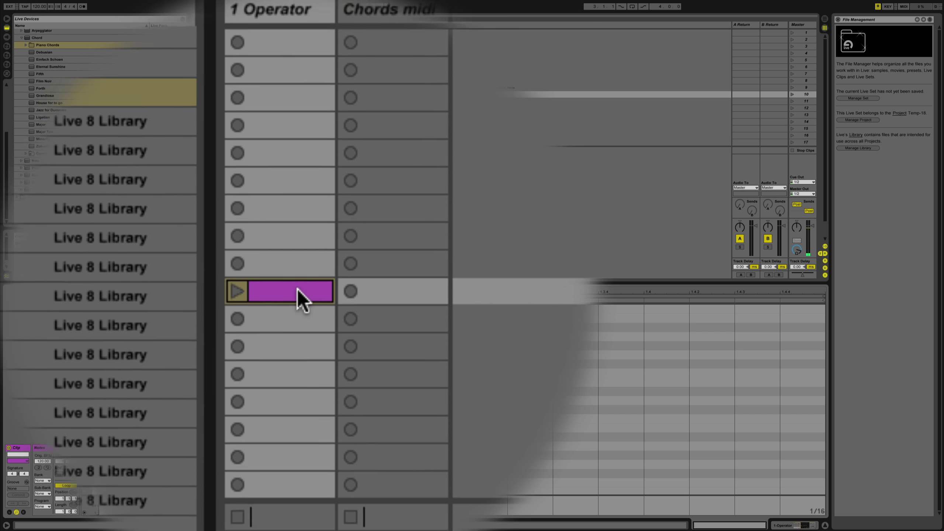
pyautogui.click(298, 289)
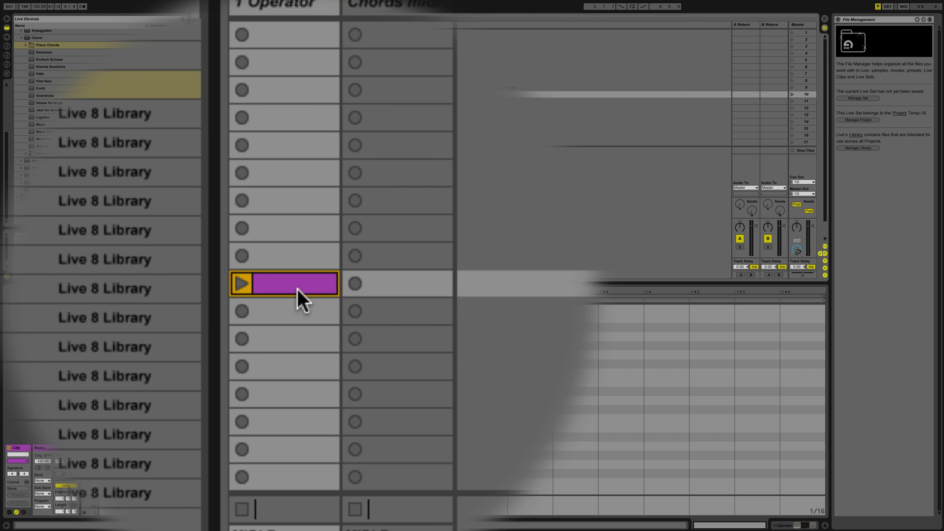
pyautogui.press('Delete')
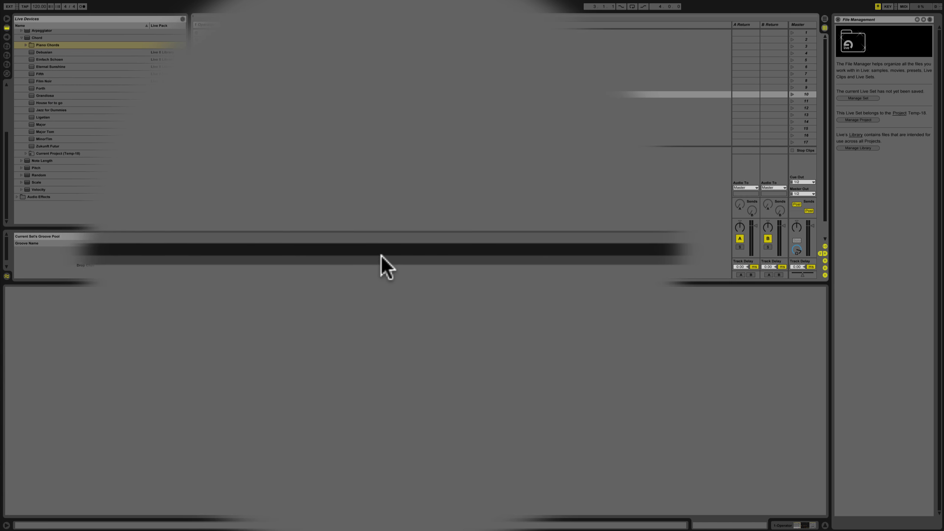
# - Show the Chords midi Effects track's devices and toggle the Cm chord device off and back on to compare the sound
pyautogui.moveTo(381, 256); pyautogui.dragTo(381, 363)
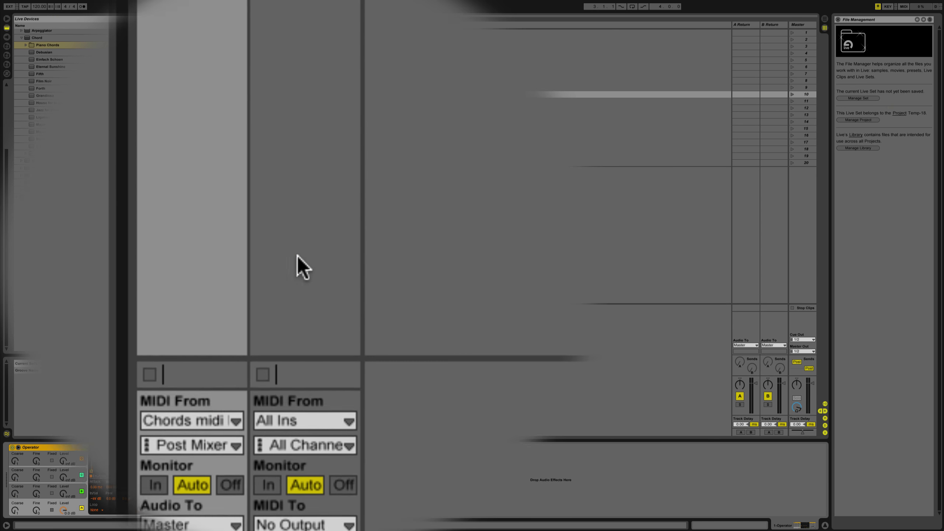
pyautogui.click(231, 224)
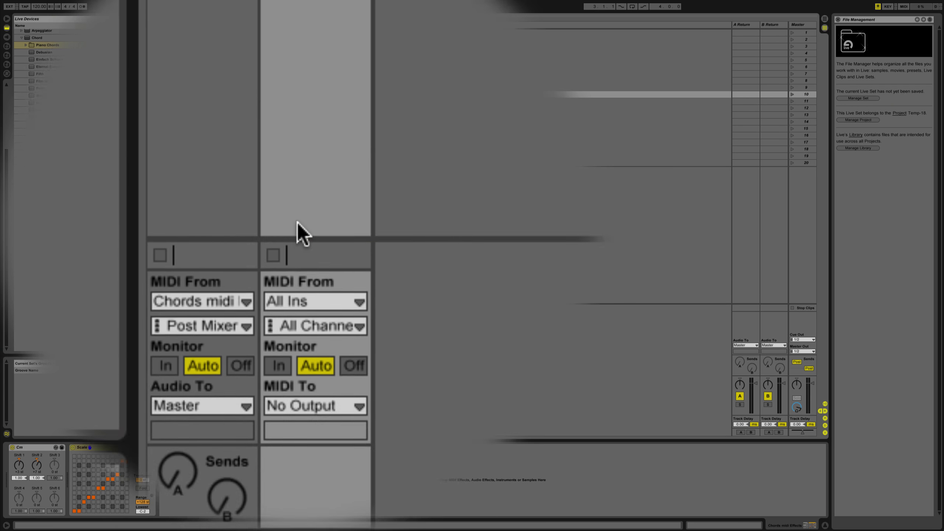
pyautogui.click(48, 223)
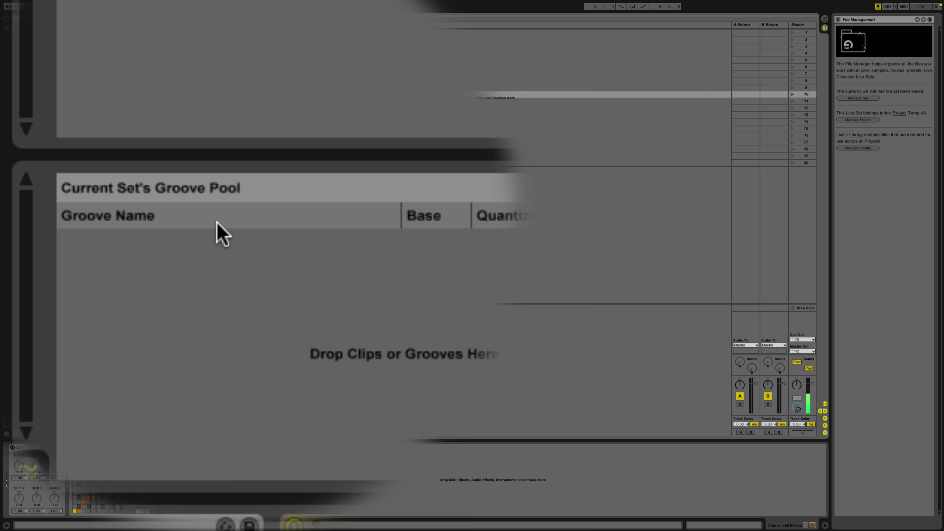
pyautogui.click(50, 220)
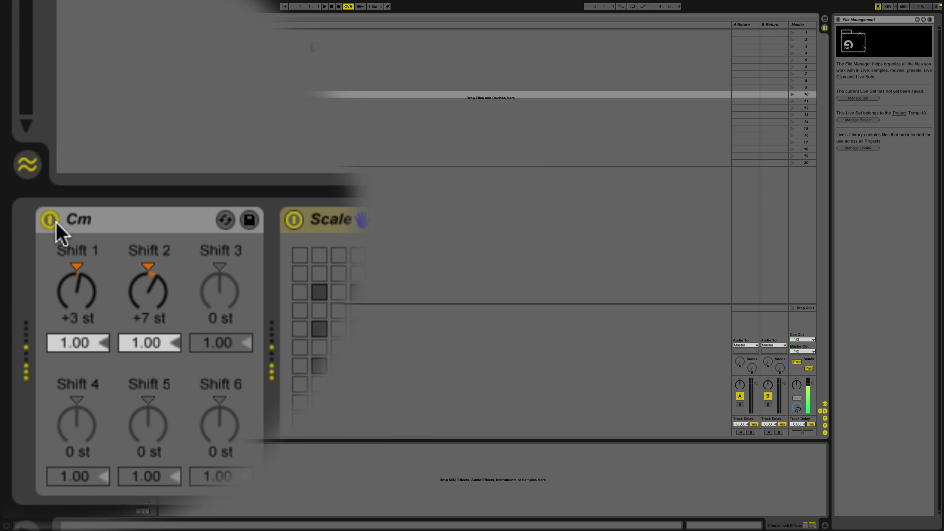
pyautogui.click(51, 223)
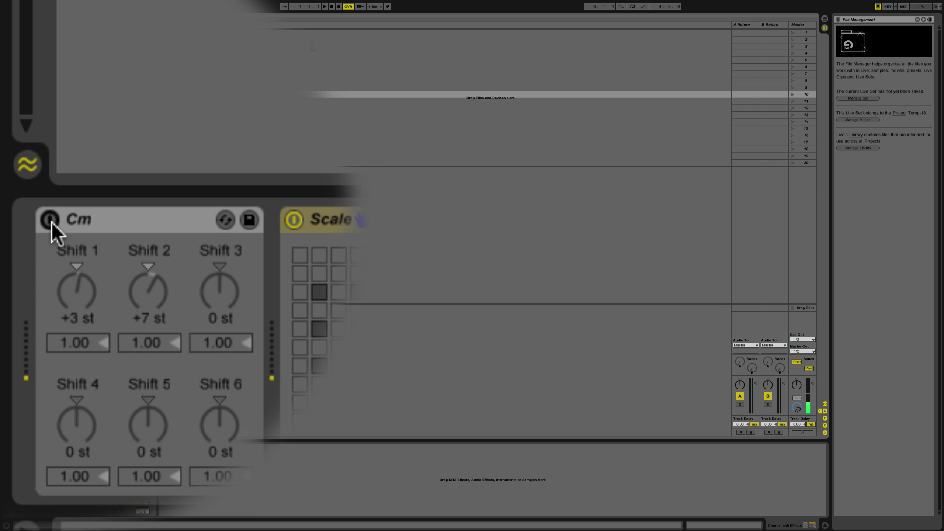
pyautogui.click(51, 220)
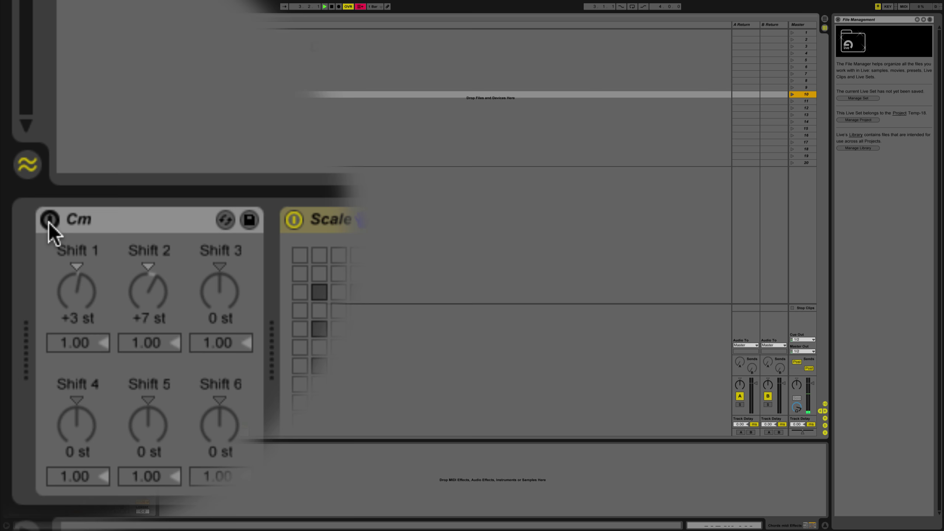
pyautogui.click(49, 220)
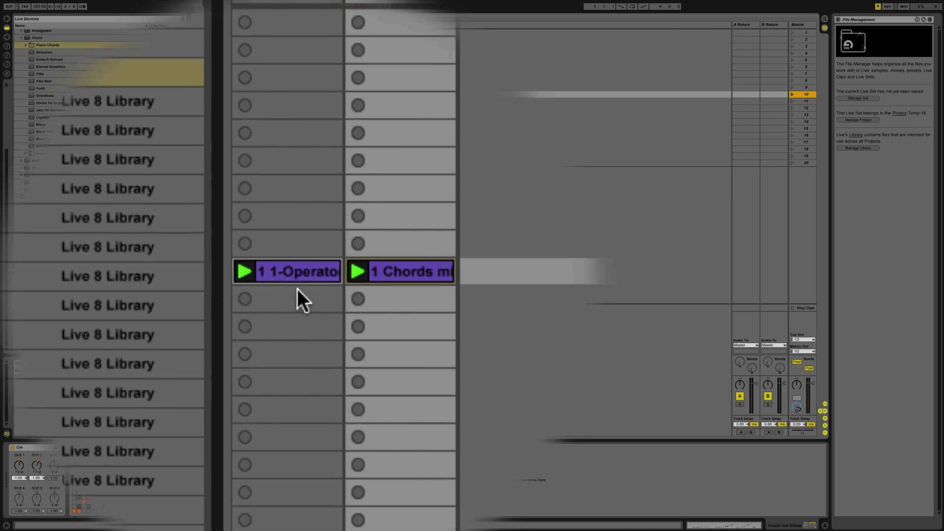
# - Examine the recorded notes in the Operator and Chords midi clips in scene 10
pyautogui.click(207, 95)
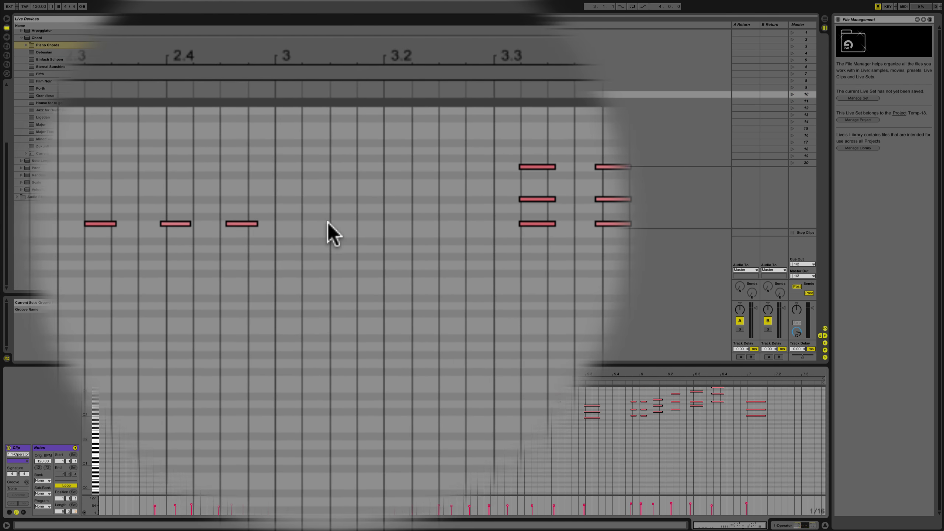
pyautogui.moveTo(328, 413); pyautogui.dragTo(126, 447)
pyautogui.moveTo(297, 223); pyautogui.dragTo(297, 223)
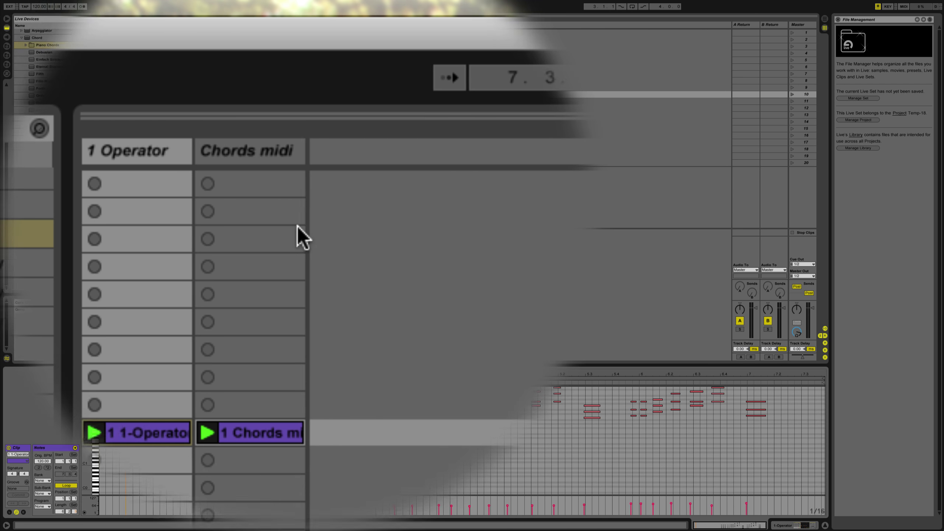
pyautogui.click(284, 151)
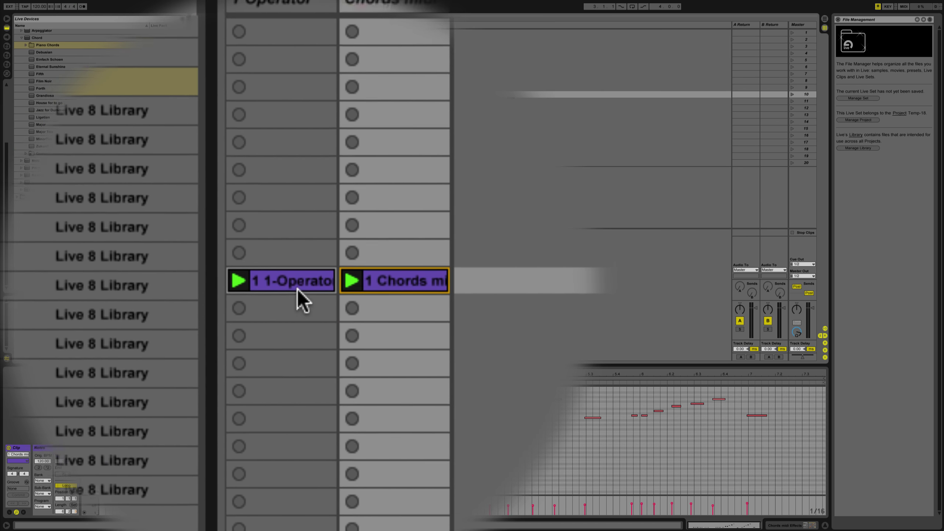
# - Delete the recorded clips in scene 10 from both the Operator and Chords midi tracks
pyautogui.click(298, 289)
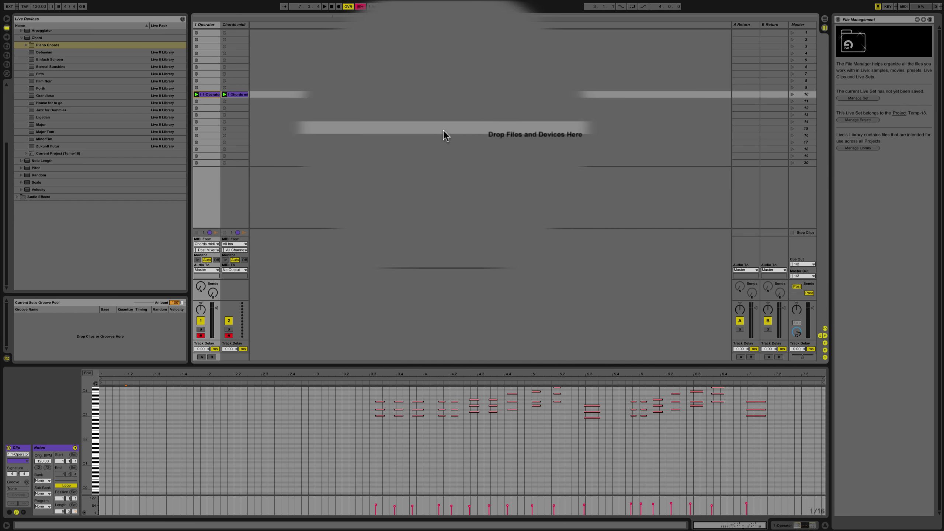
pyautogui.press('Delete')
pyautogui.click(233, 94)
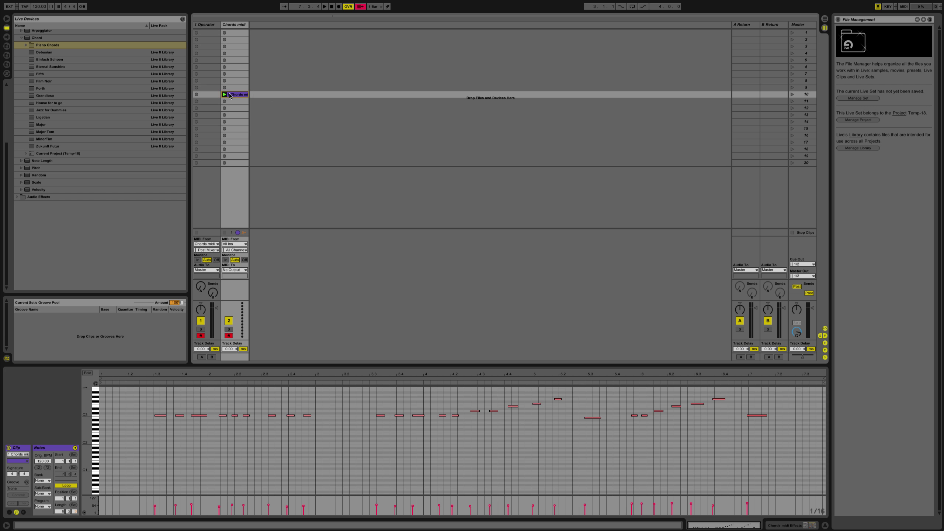
pyautogui.press('Delete')
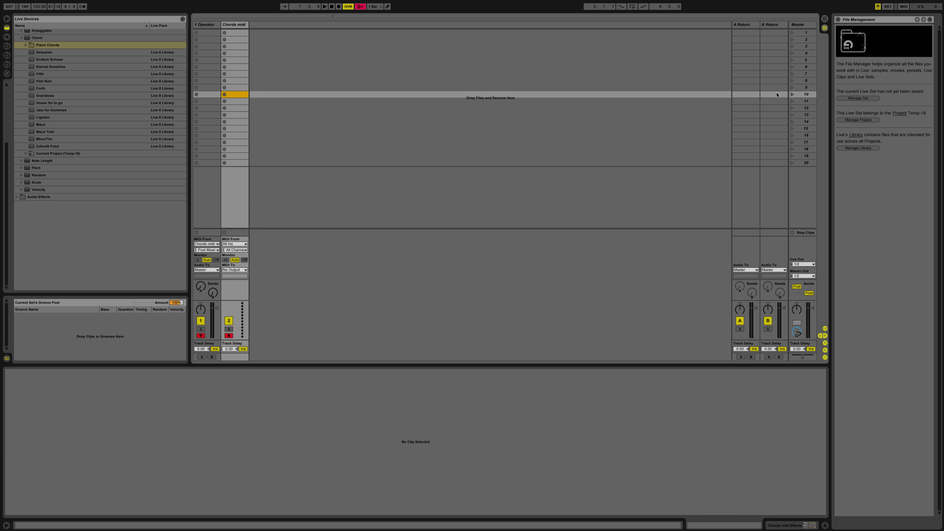
# - Record a new take on both armed tracks in scene 10, viewing the Operator clip in an enlarged note editor, and stop playback
pyautogui.click(792, 94)
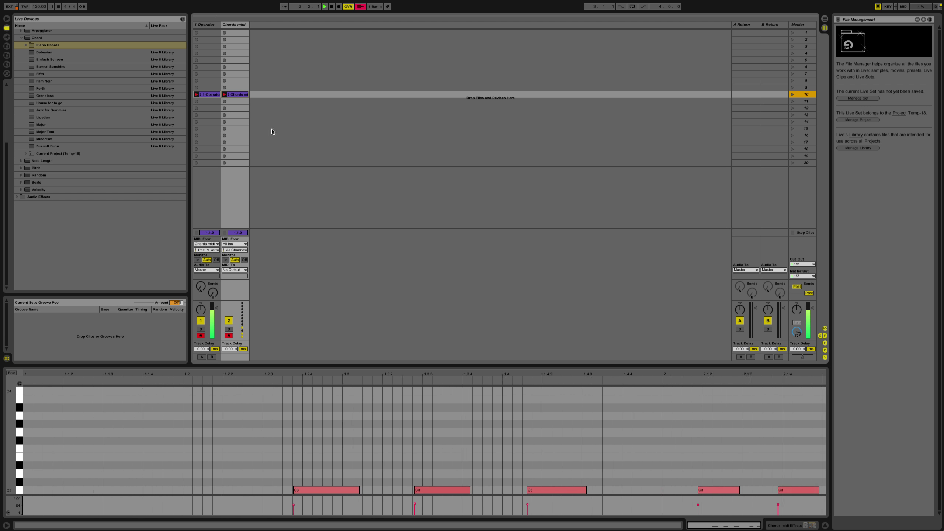
pyautogui.click(199, 193)
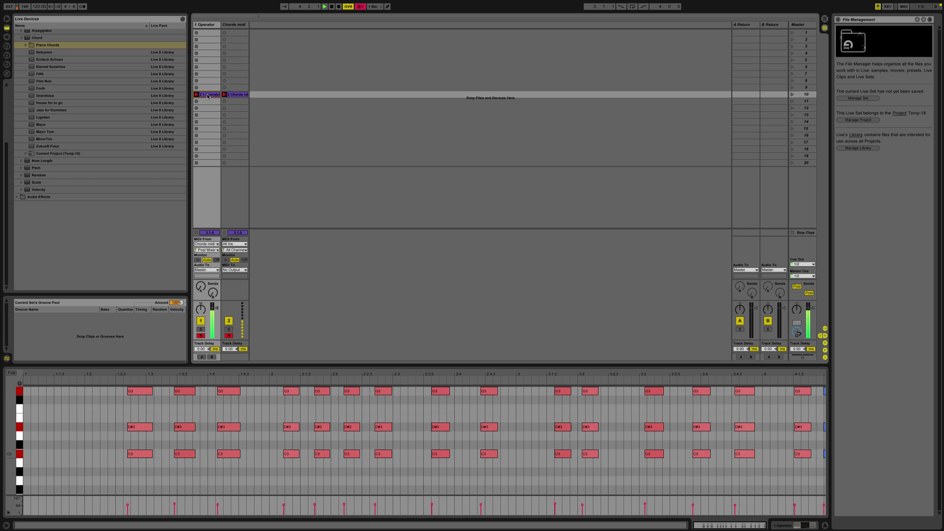
pyautogui.moveTo(340, 364); pyautogui.dragTo(343, 229)
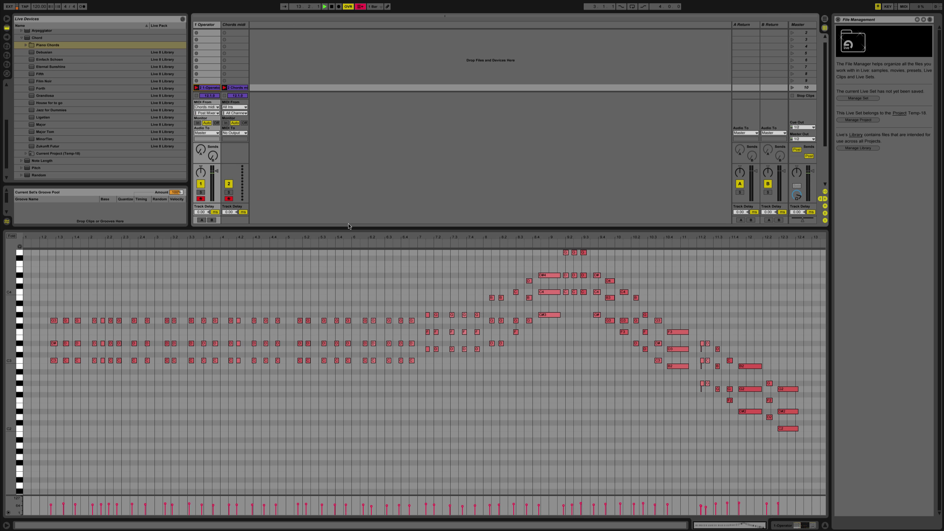
pyautogui.press('space')
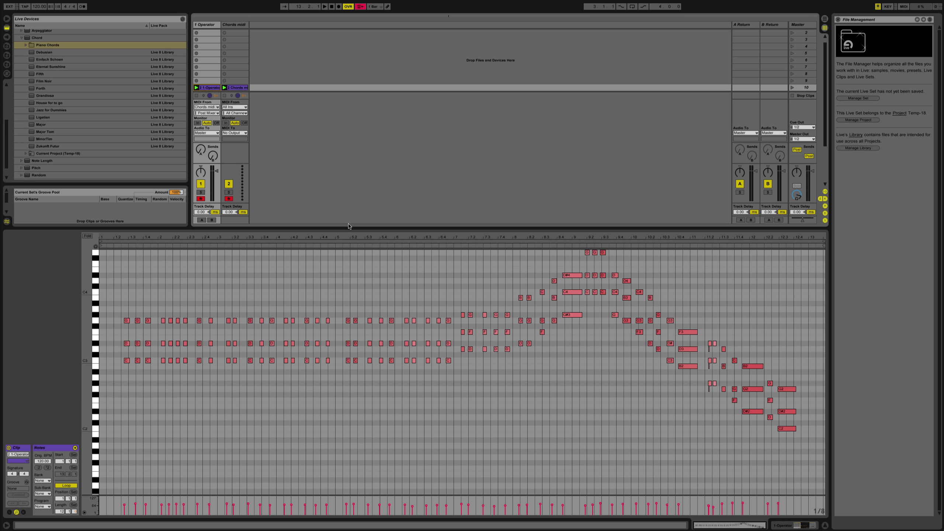
# - Compare the notes in the Chords midi clip with those in the Operator clip, checking the Chords track's effect devices in between
pyautogui.click(230, 89)
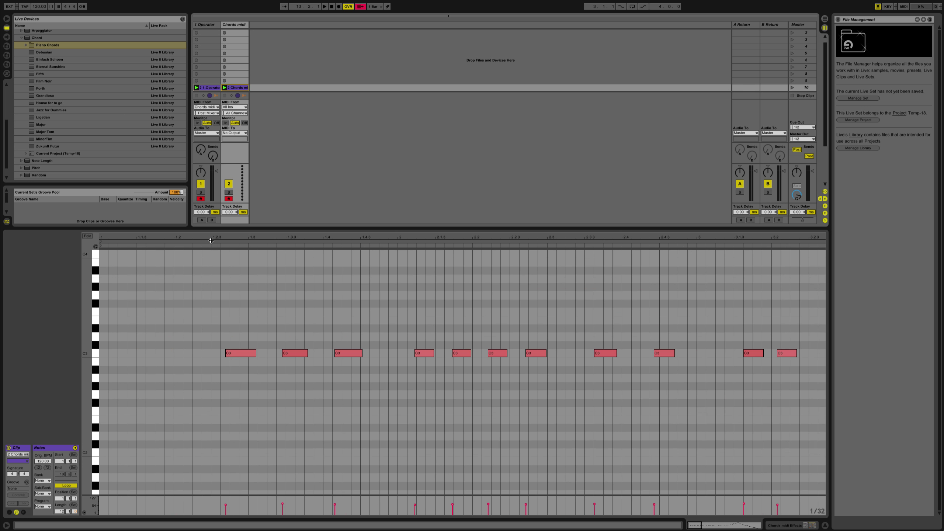
pyautogui.doubleClick(260, 234)
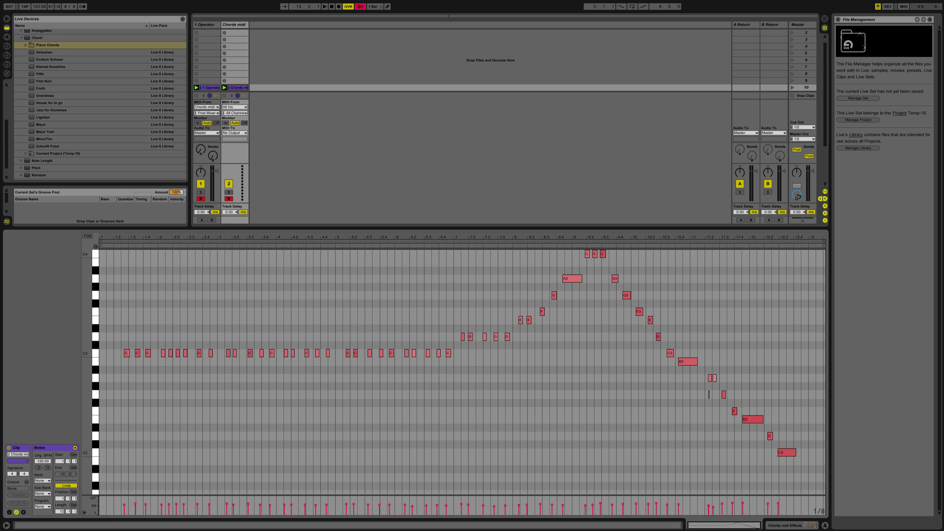
pyautogui.click(238, 25)
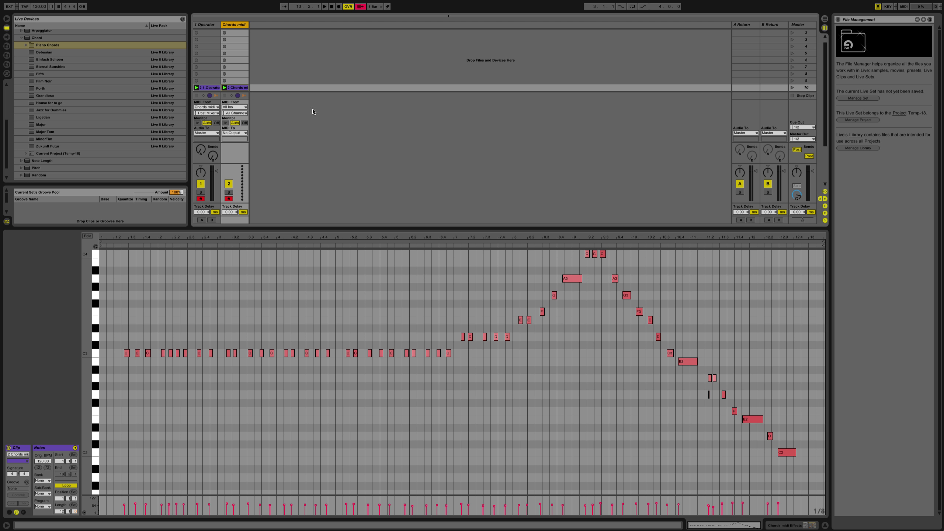
pyautogui.click(805, 526)
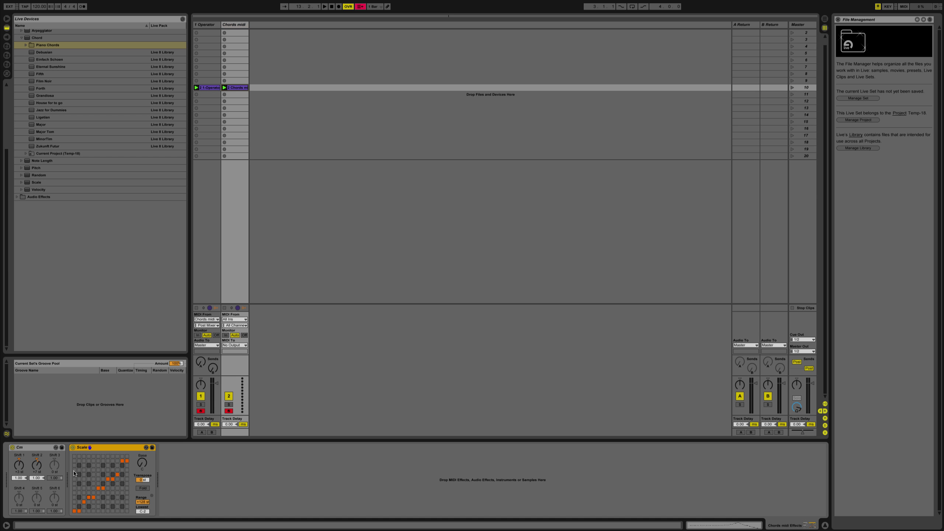
pyautogui.click(216, 26)
pyautogui.doubleClick(209, 88)
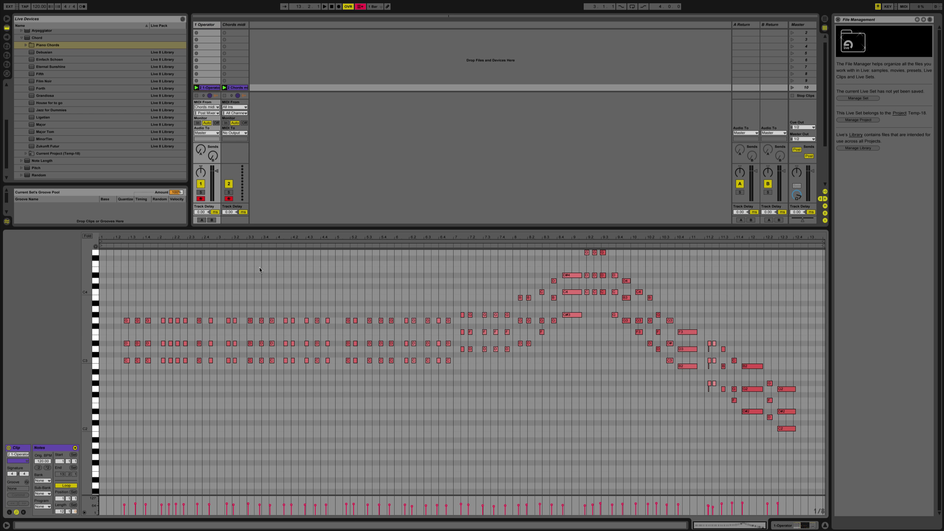